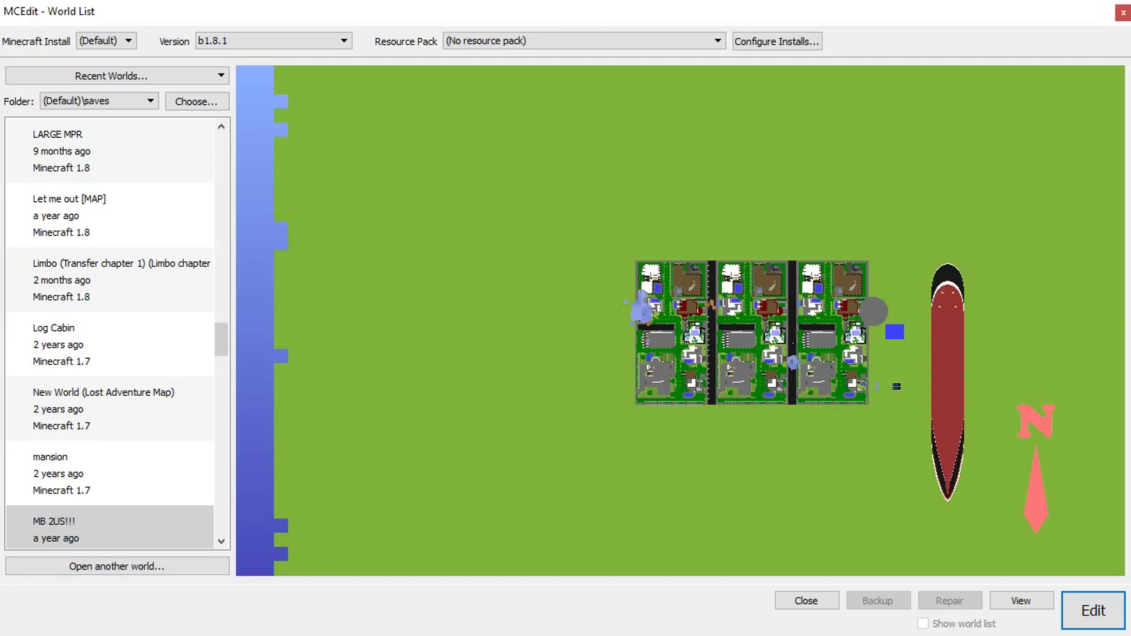
- Open the world MB 2US!!! from the world list for editing
{"action": "mouse_move", "coordinate": [222, 341]}
{"action": "left_mouse_down"}
{"action": "mouse_move", "coordinate": [221, 370]}
{"action": "mouse_move", "coordinate": [222, 356]}
{"action": "left_mouse_up"}
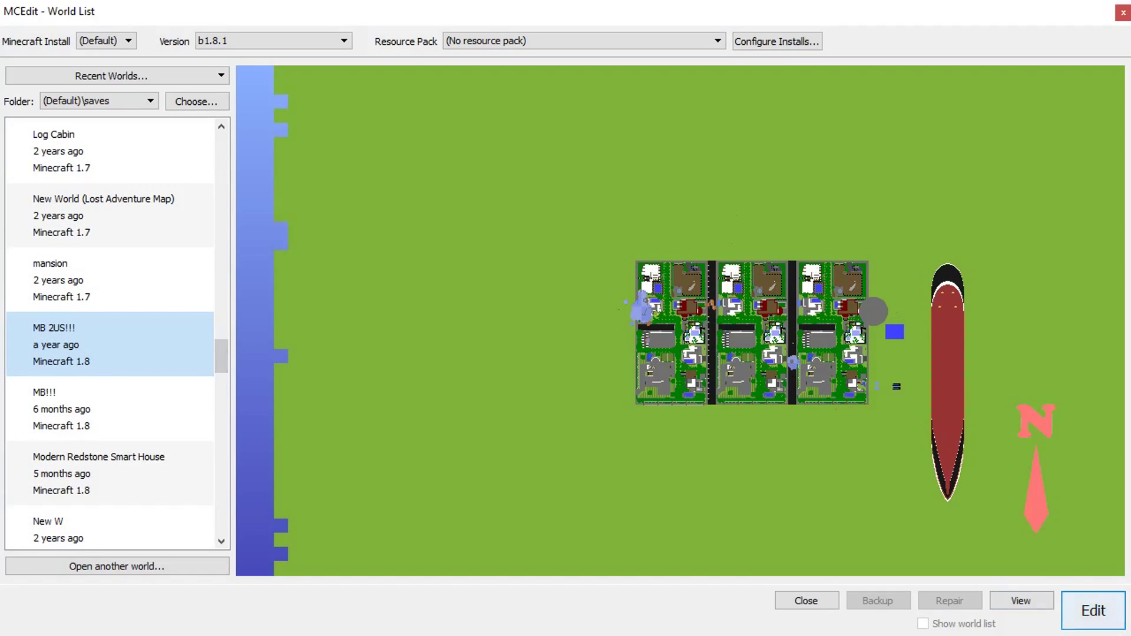
{"action": "left_click", "coordinate": [1094, 611]}
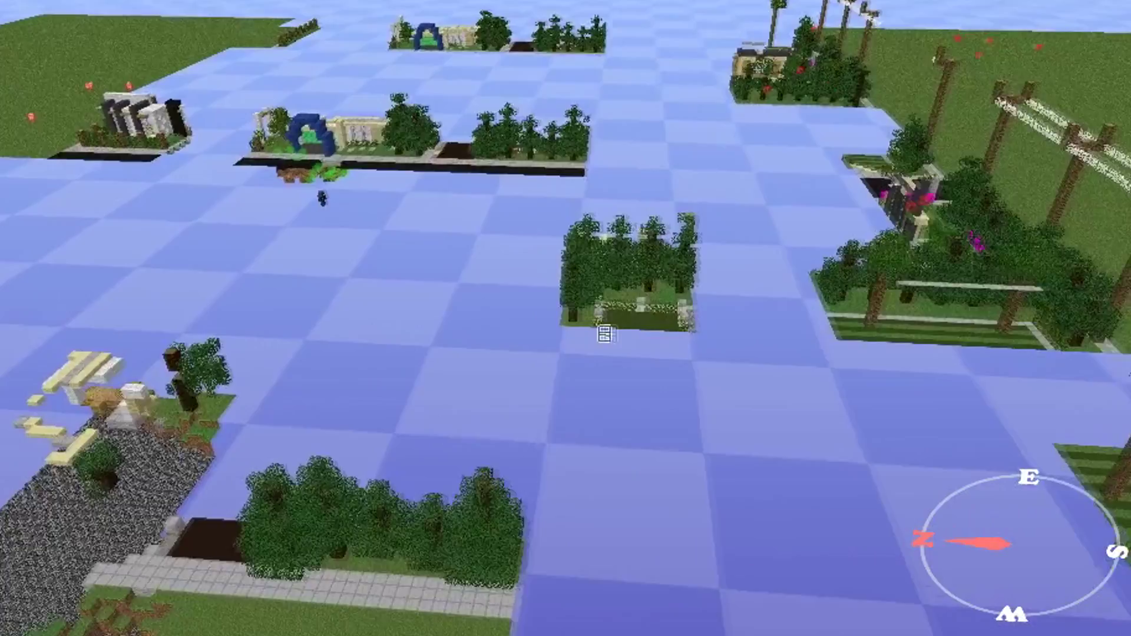
- Survey the world around the edge of the existing town to find open grassland for a new building
{"action": "left_click_drag", "start_coordinate": [606, 333], "coordinate": [831, 333]}
{"action": "right_click_drag", "start_coordinate": [830, 334], "coordinate": [586, 328]}
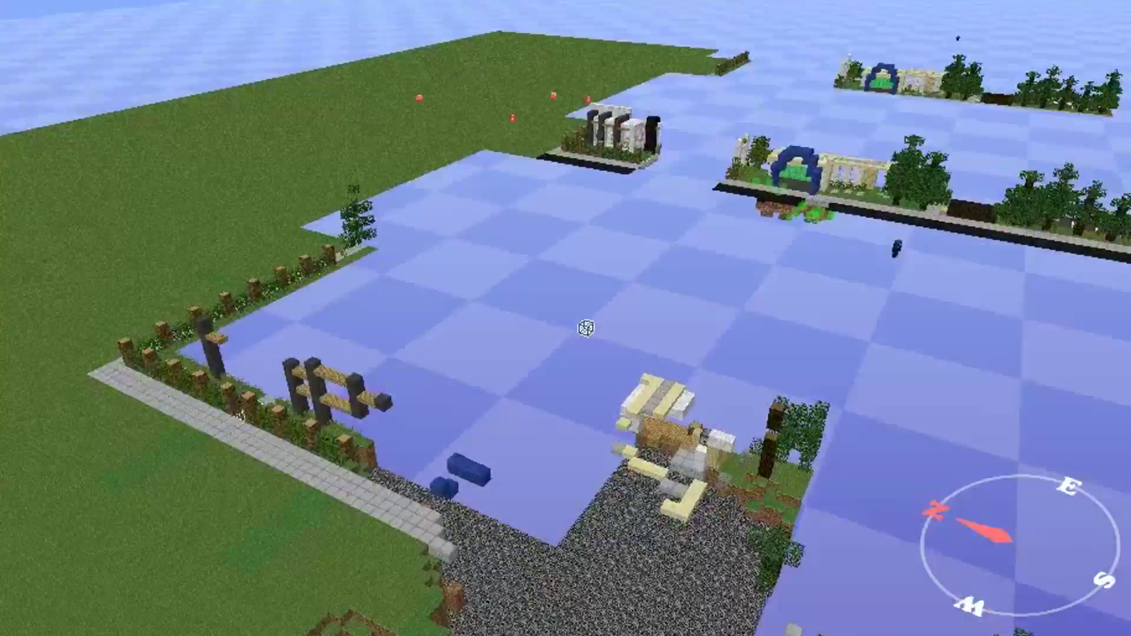
{"action": "left_click_drag", "start_coordinate": [586, 328], "coordinate": [758, 332]}
{"action": "right_click_drag", "start_coordinate": [758, 331], "coordinate": [675, 332]}
{"action": "key", "text": "d"}
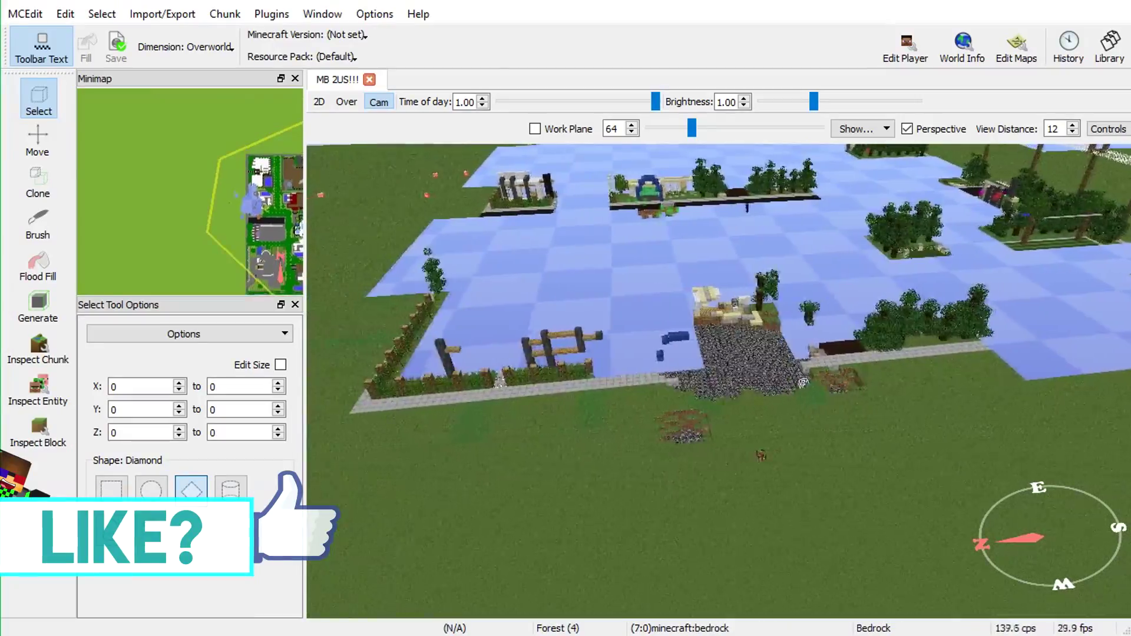
{"action": "right_click_drag", "start_coordinate": [803, 382], "coordinate": [769, 381]}
{"action": "key", "text": "a"}
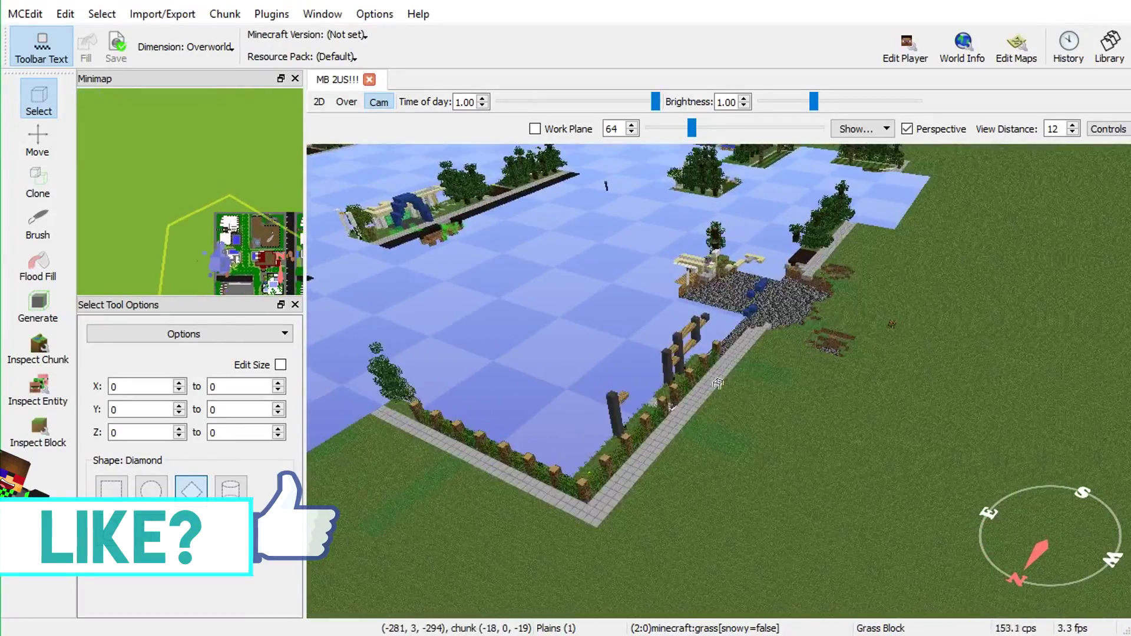
{"action": "right_click_drag", "start_coordinate": [714, 385], "coordinate": [963, 379]}
{"action": "key", "text": "d"}
{"action": "key", "text": "a"}
{"action": "right_click_drag", "start_coordinate": [729, 382], "coordinate": [714, 353]}
{"action": "key", "text": "a"}
{"action": "key", "text": "w"}
{"action": "key", "text": "s"}
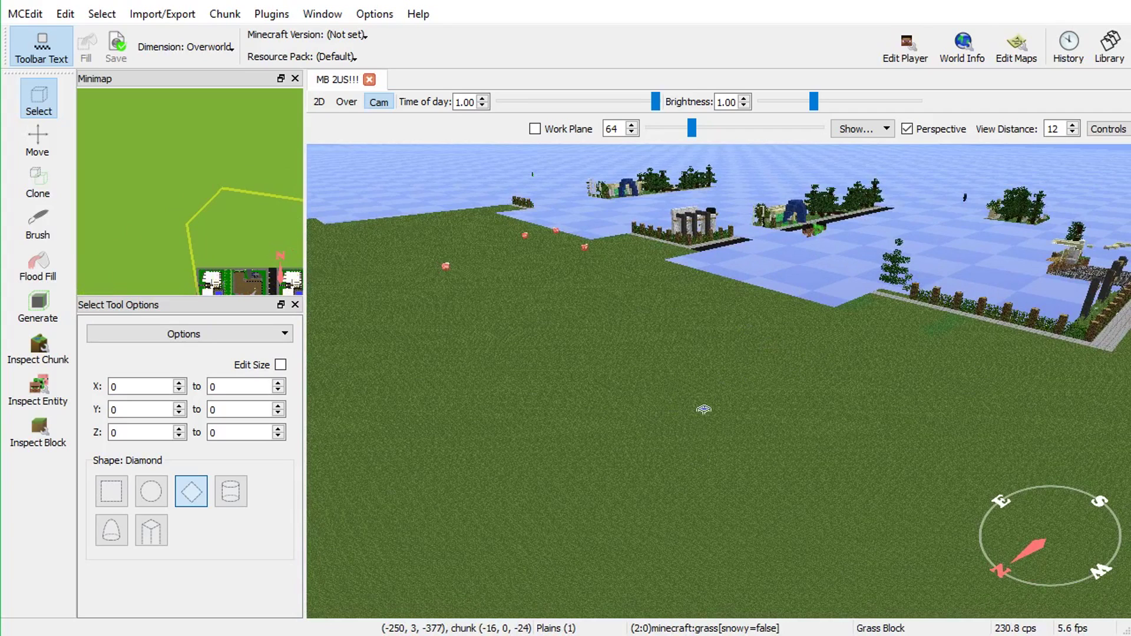
- Import the schematic file FTmotors.schematic into the world
{"action": "left_click", "coordinate": [162, 14]}
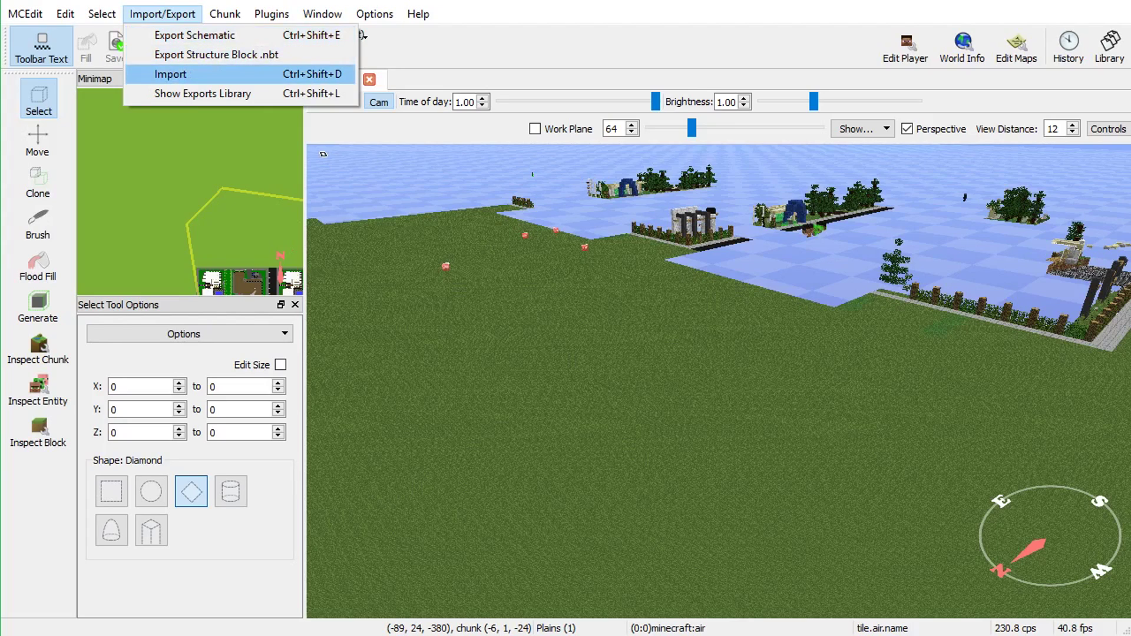
{"action": "left_click", "coordinate": [171, 74]}
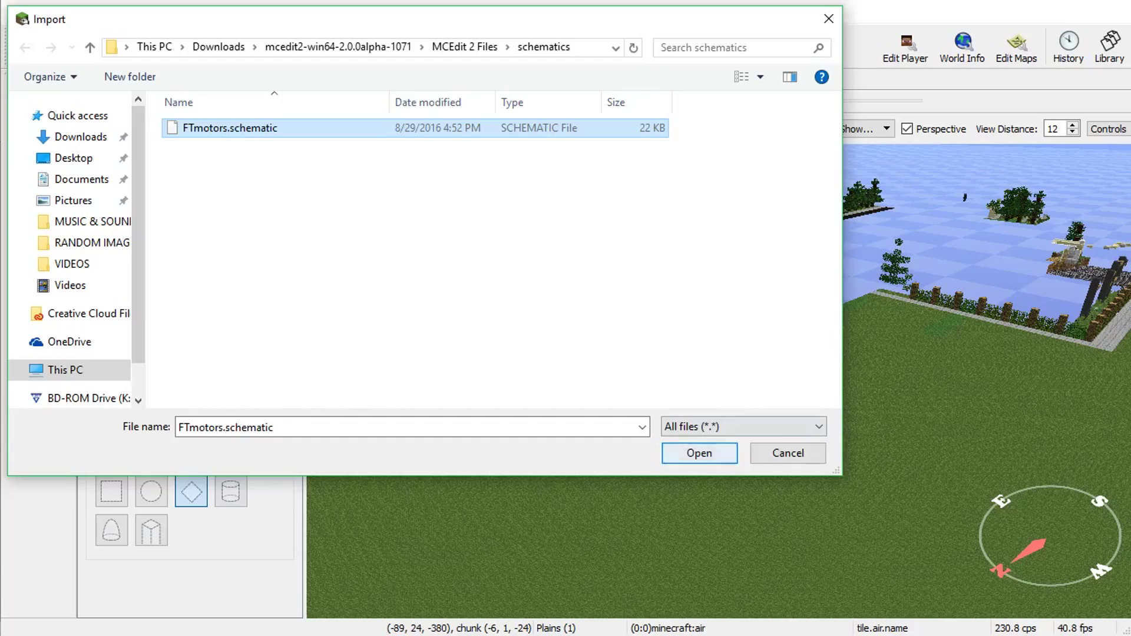
{"action": "left_click", "coordinate": [728, 455]}
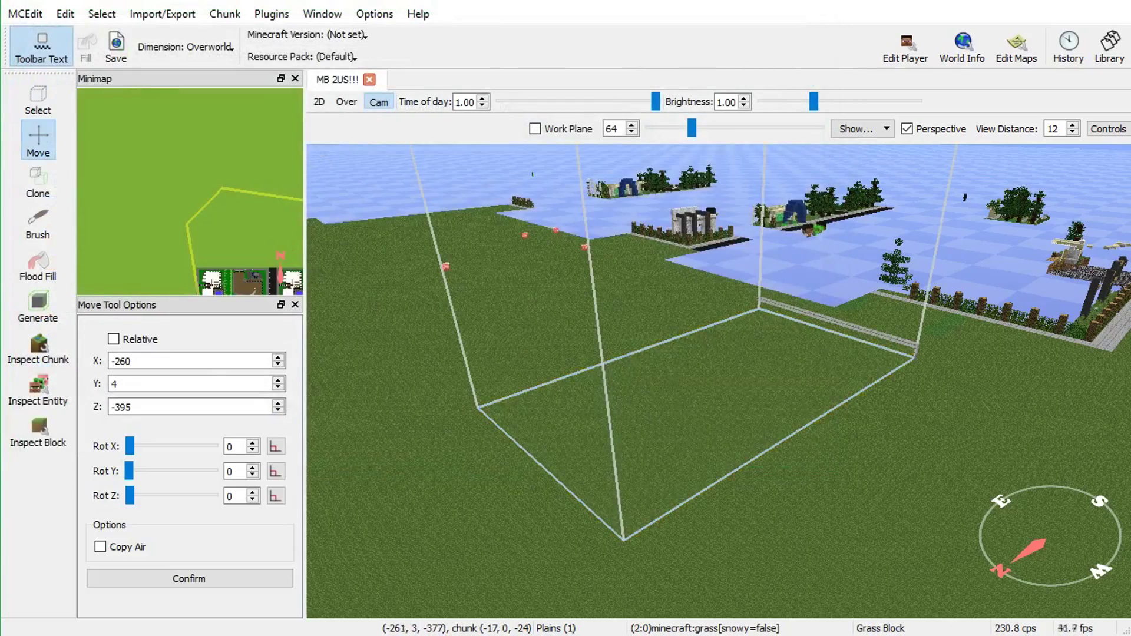
- Position the imported schematic at X -262 and Y 4
{"action": "right_click_drag", "start_coordinate": [742, 471], "coordinate": [781, 404]}
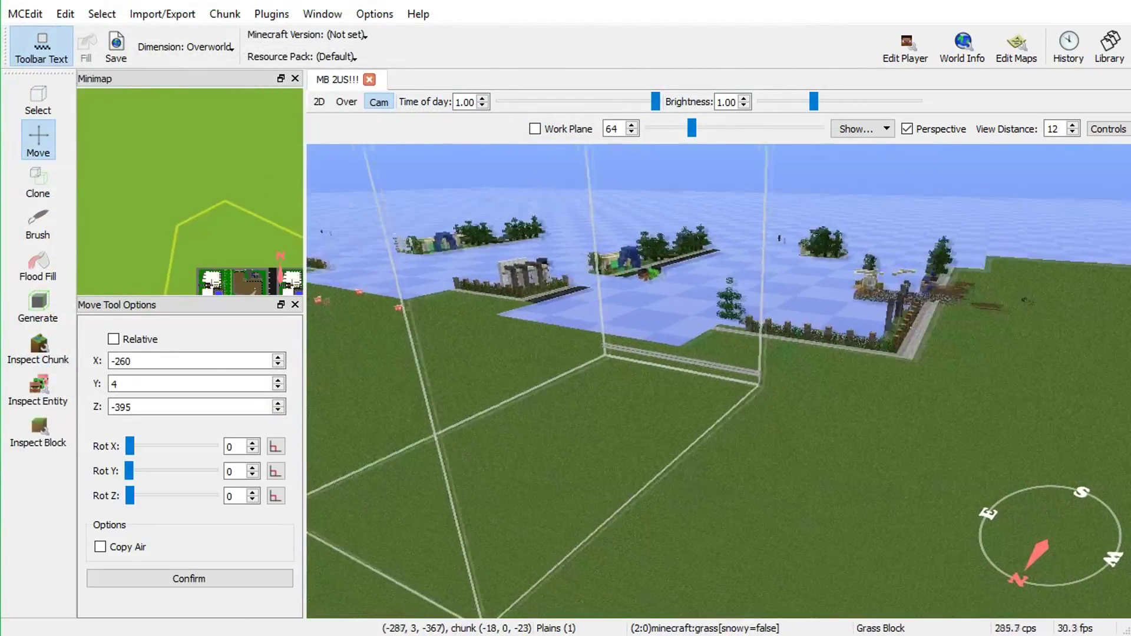
{"action": "right_click_drag", "start_coordinate": [990, 495], "coordinate": [1010, 467]}
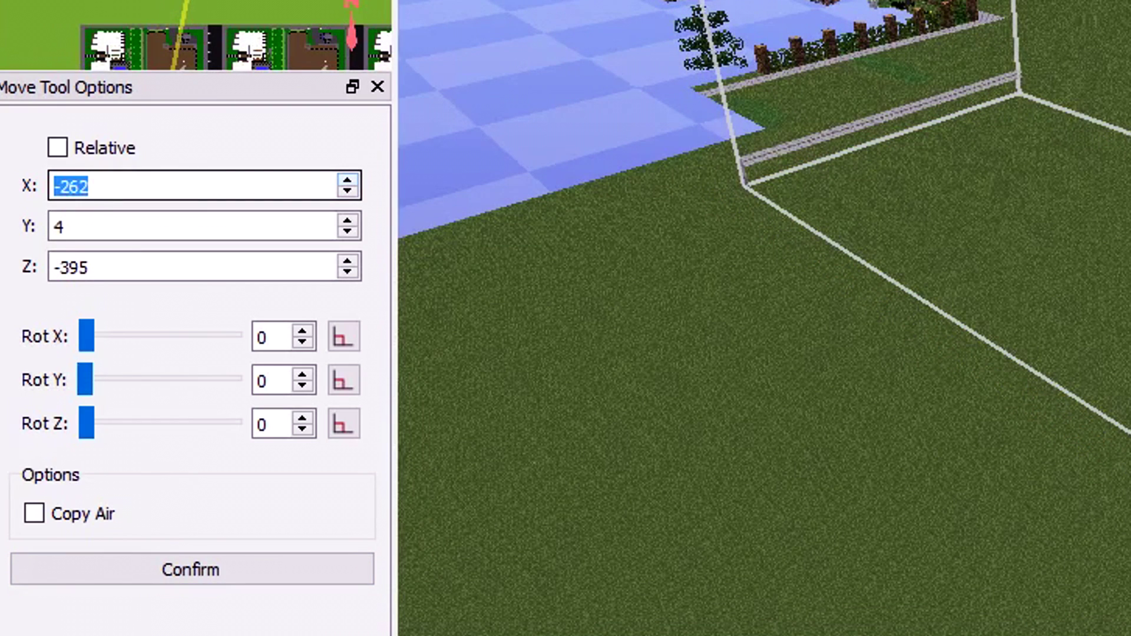
{"action": "key", "text": "Tab"}
{"action": "key", "text": "Up"}
{"action": "key", "text": "Up"}
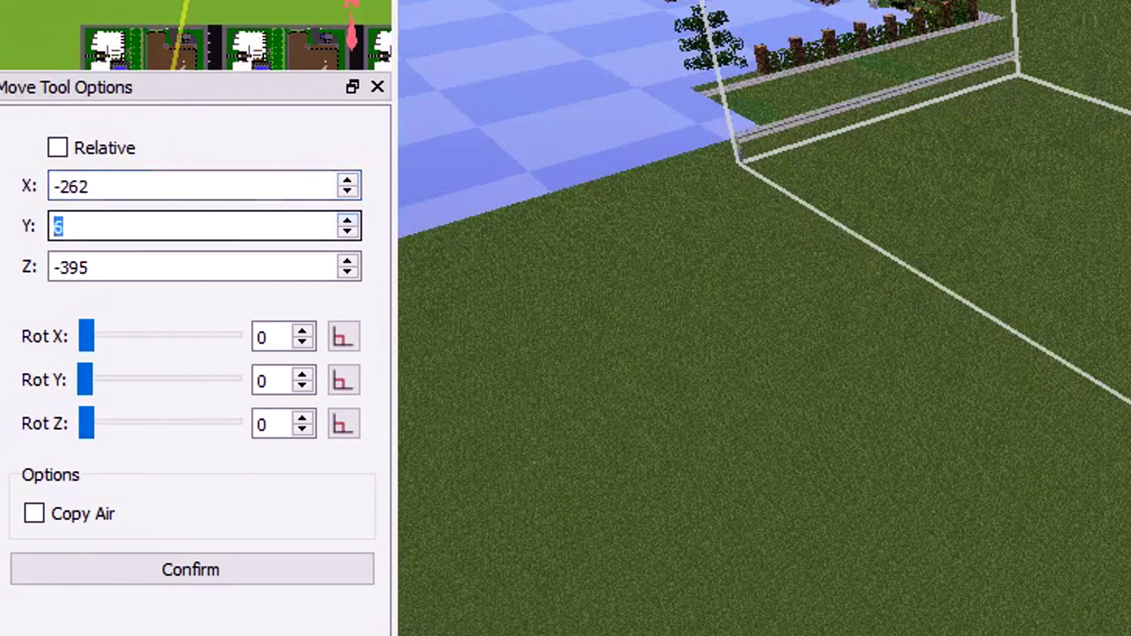
{"action": "key", "text": "Down"}
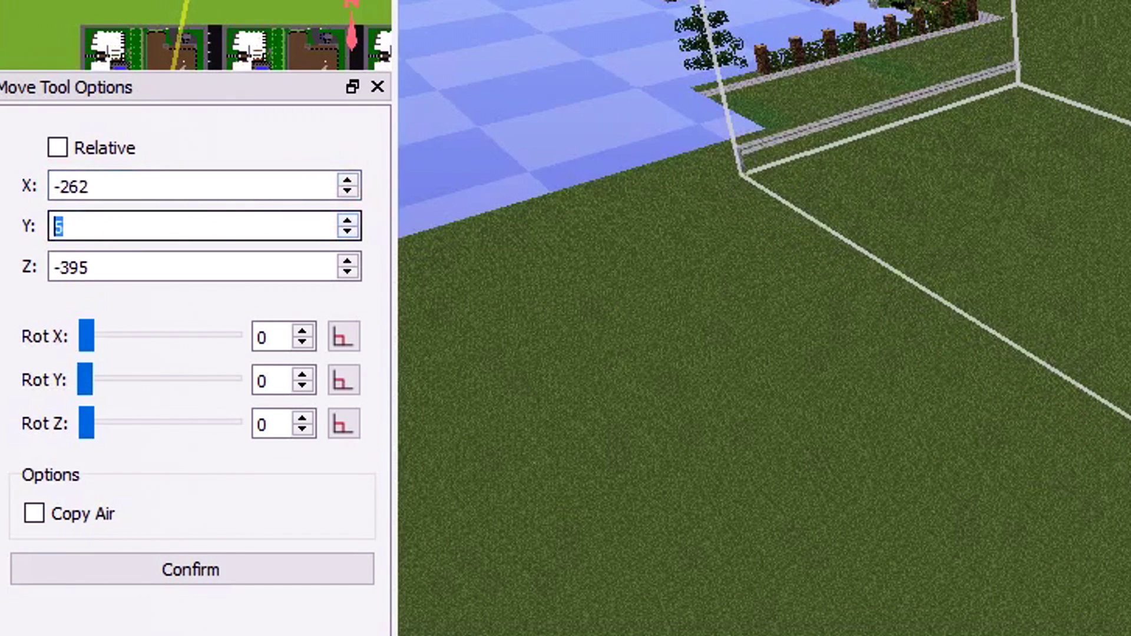
{"action": "key", "text": "Down"}
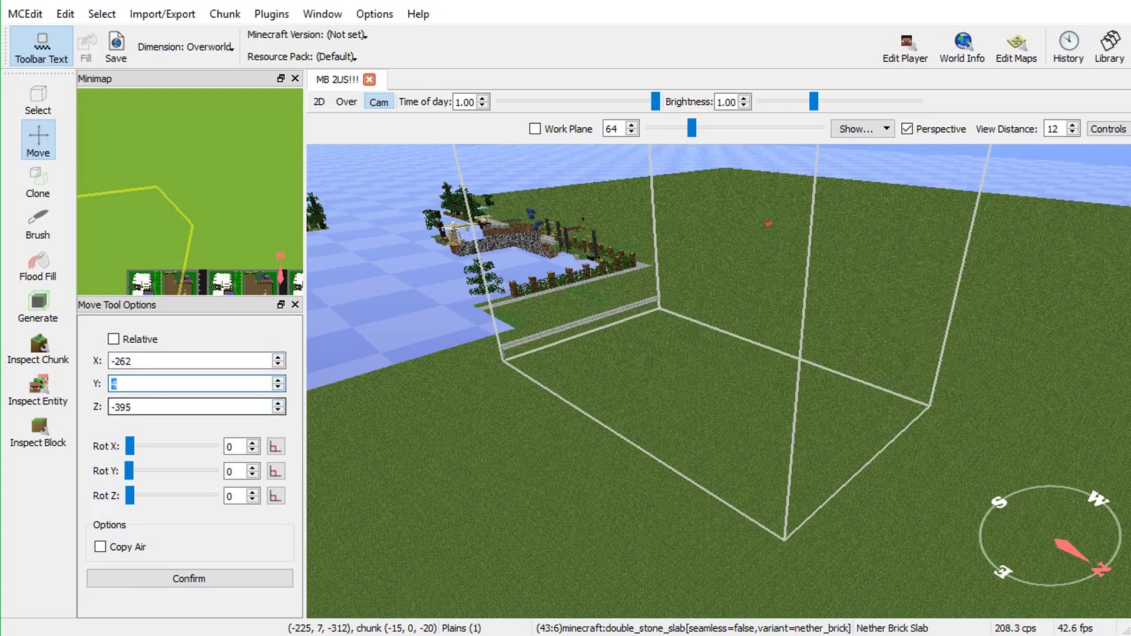
- Shift the imported schematic along the Z axis to -409, away from the town's edge
{"action": "key", "text": "Tab"}
{"action": "key", "text": "Up"}
{"action": "key", "text": "Up"}
{"action": "key", "text": "Up"}
{"action": "key", "text": "Up"}
{"action": "key", "text": "Up"}
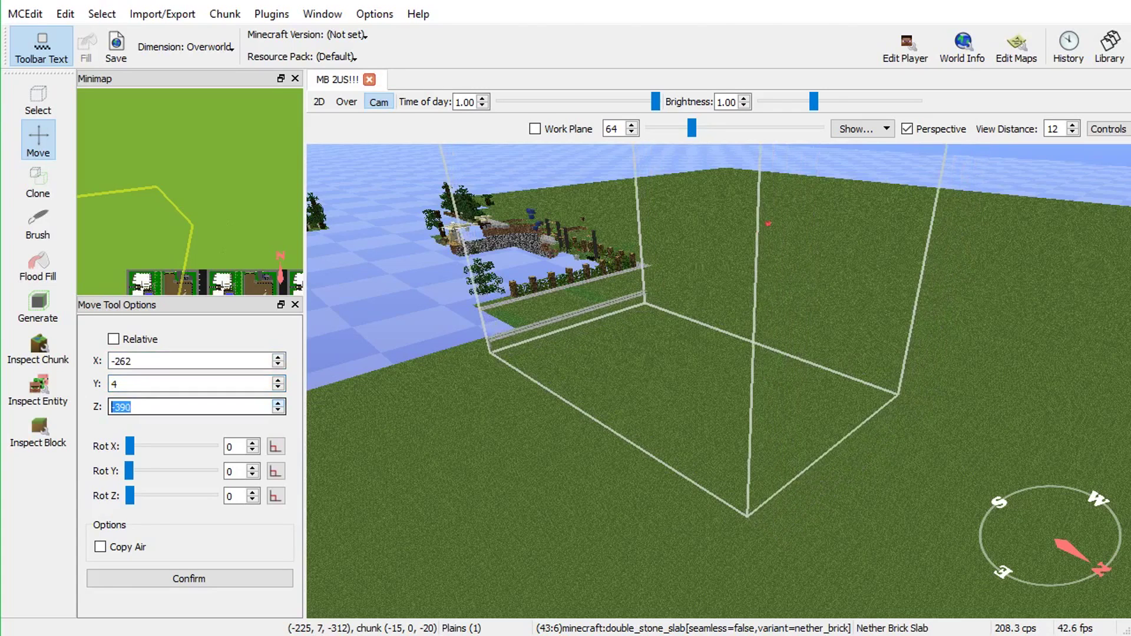
{"action": "key", "text": "Down"}
{"action": "key", "text": "Down"}
{"action": "key", "text": "Down"}
{"action": "key", "text": "Down"}
{"action": "key", "text": "Down"}
{"action": "key", "text": "Down"}
{"action": "key", "text": "Down"}
{"action": "key", "text": "Down"}
{"action": "key", "text": "Down"}
{"action": "key", "text": "Down"}
{"action": "key", "text": "Down"}
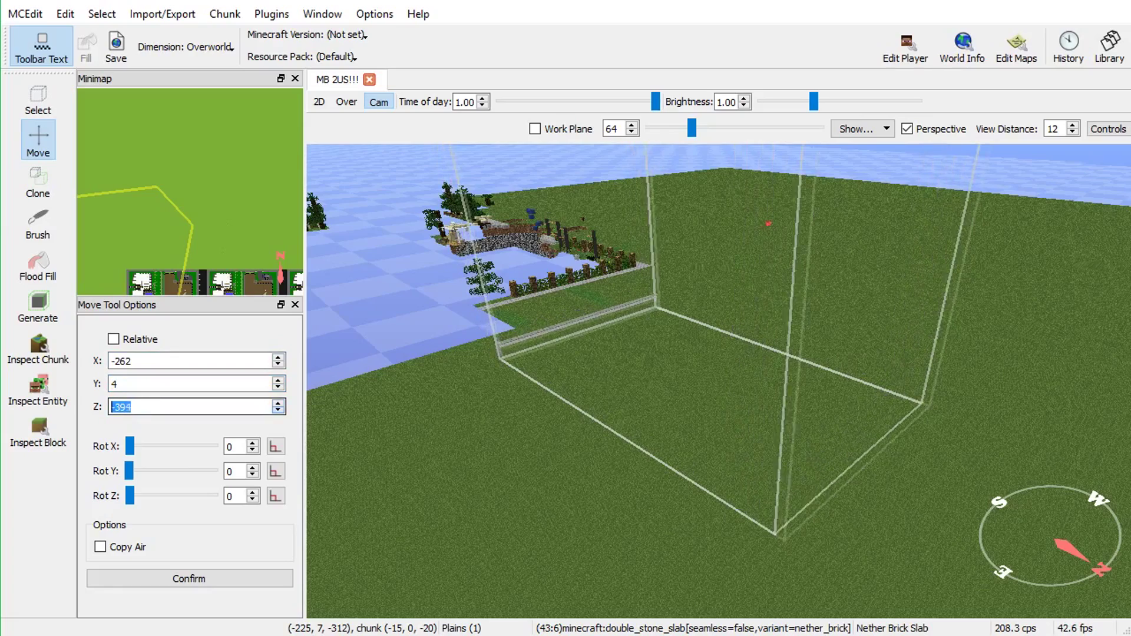
{"action": "key", "text": "Down"}
{"action": "key", "text": "Down"}
{"action": "key", "text": "Down"}
{"action": "key", "text": "Down"}
{"action": "key", "text": "Down"}
{"action": "key", "text": "Down"}
{"action": "key", "text": "Down"}
{"action": "key", "text": "Down"}
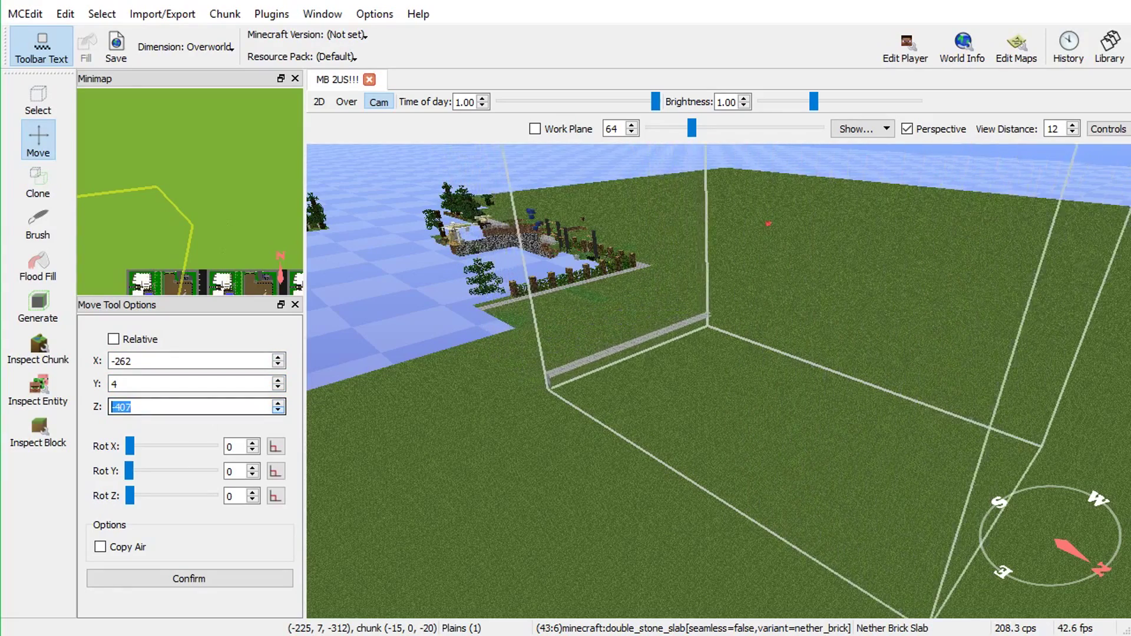
- Inspect the lower corner of the imported schematic to check how its base sits relative to the grass
{"action": "key", "text": "w"}
{"action": "key", "text": "a"}
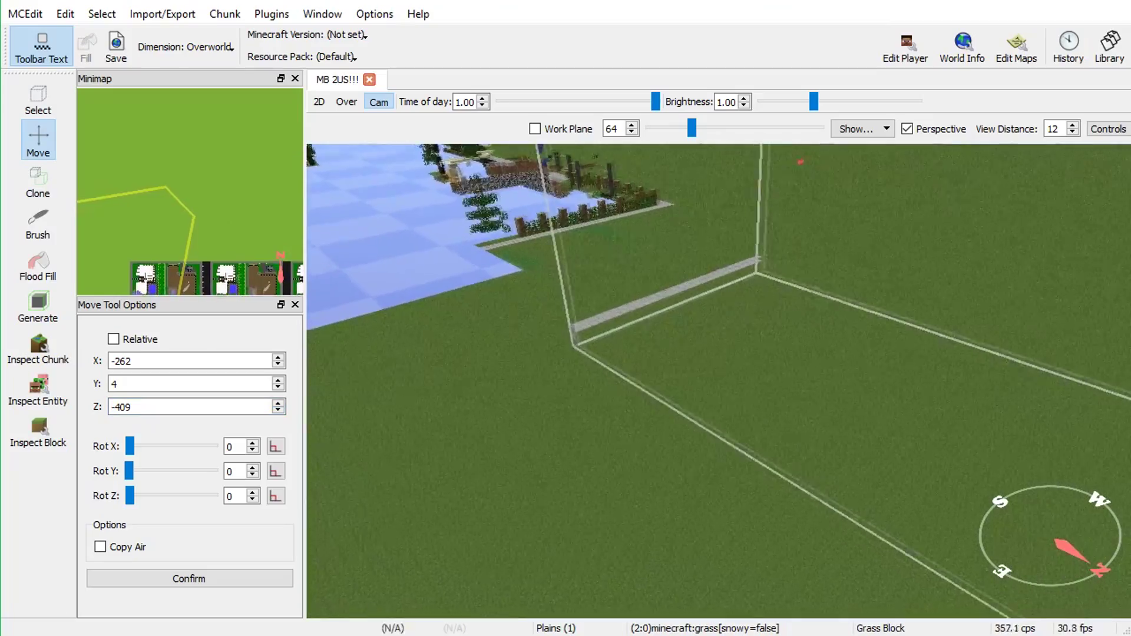
{"action": "key", "text": "w"}
{"action": "key", "text": "a"}
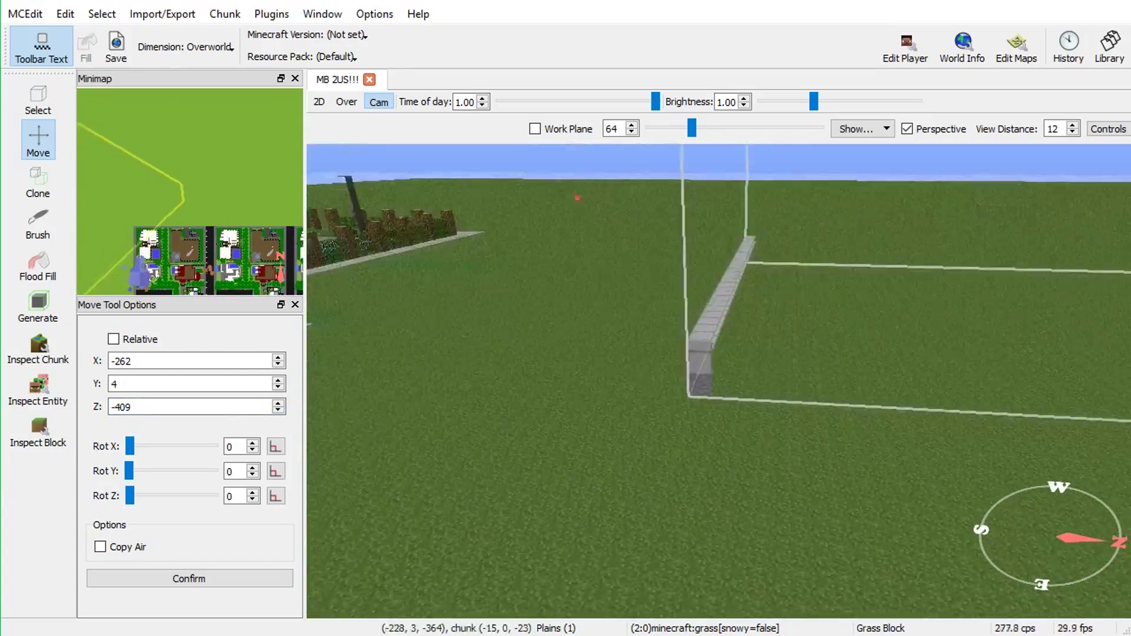
{"action": "key", "text": "d"}
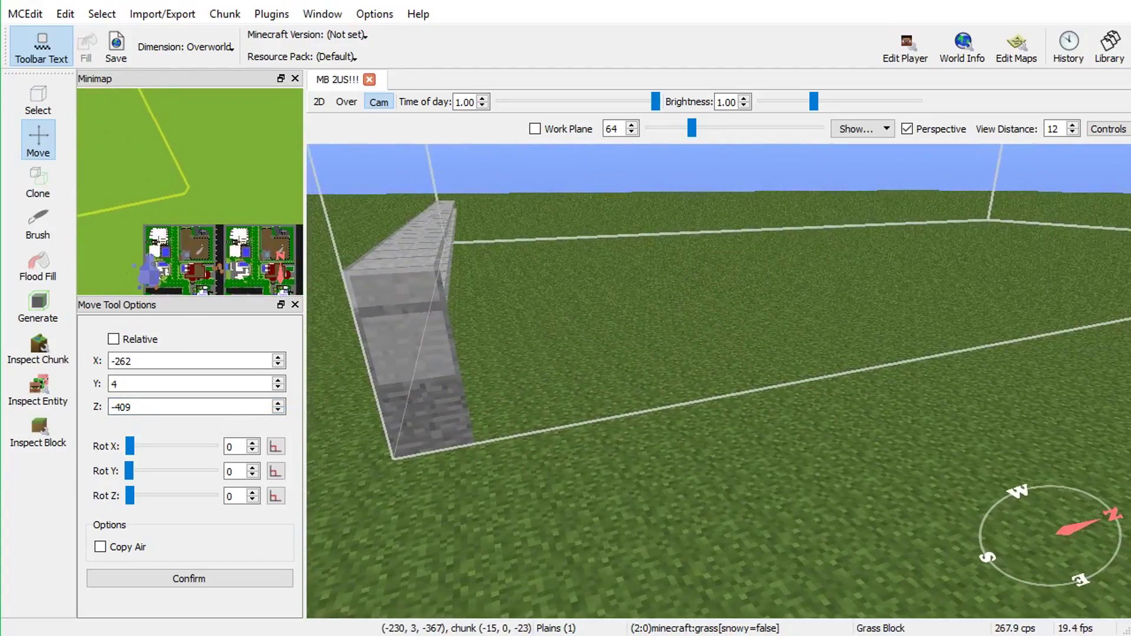
{"action": "key", "text": "s"}
{"action": "key", "text": "s"}
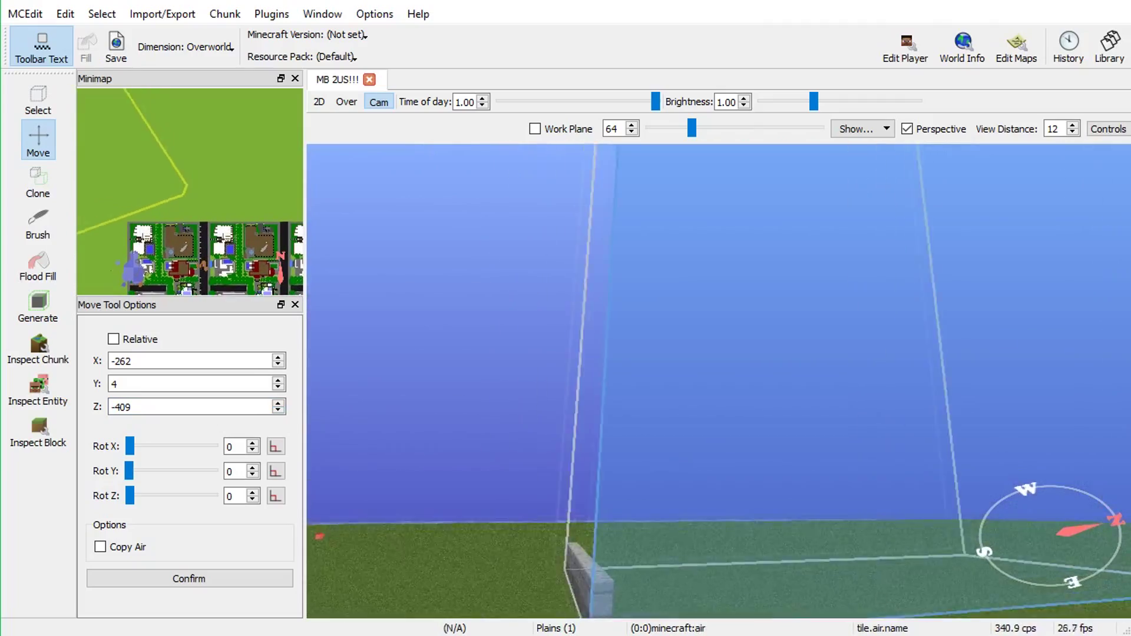
{"action": "key", "text": "s"}
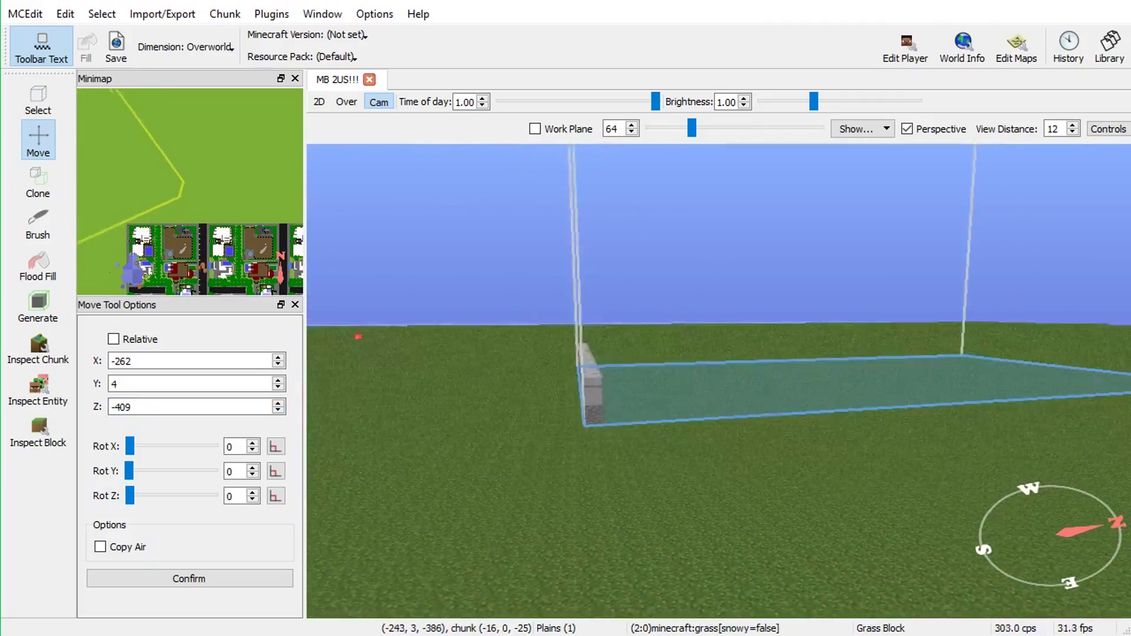
{"action": "key", "text": "w"}
{"action": "key", "text": "w"}
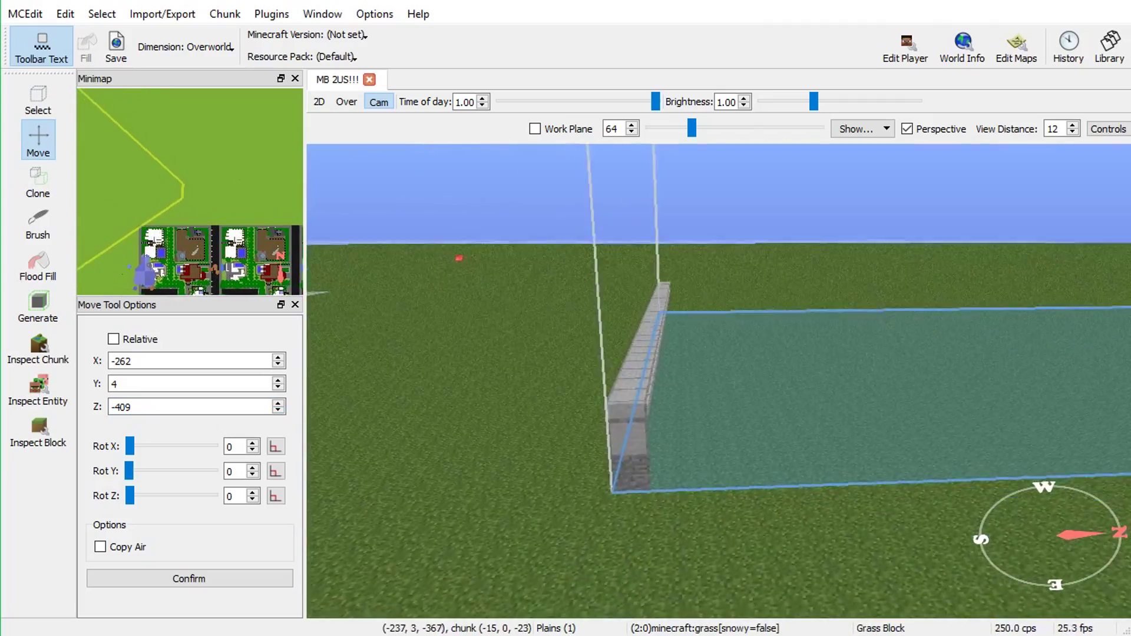
{"action": "key", "text": "w"}
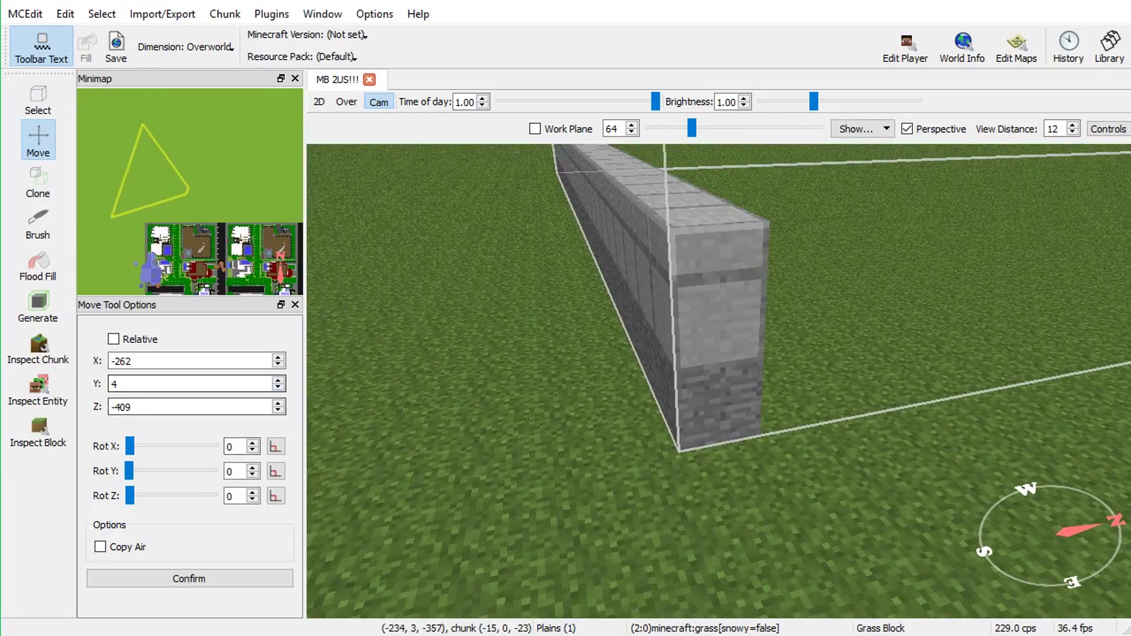
- Lower the imported schematic to Y 2, confirm its placement and save the world
{"action": "left_click", "coordinate": [278, 388]}
{"action": "left_click", "coordinate": [278, 387]}
{"action": "left_click", "coordinate": [278, 388]}
{"action": "left_click", "coordinate": [278, 387]}
{"action": "left_click", "coordinate": [278, 388]}
{"action": "left_click", "coordinate": [278, 388]}
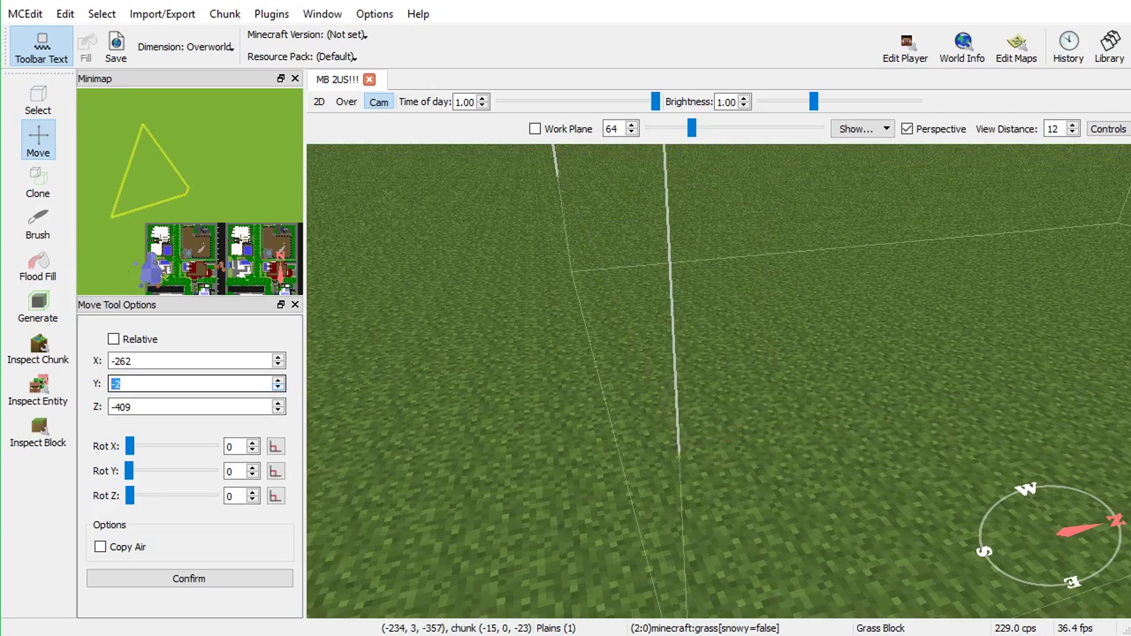
{"action": "key", "text": "Up"}
{"action": "key", "text": "Up"}
{"action": "key", "text": "Up"}
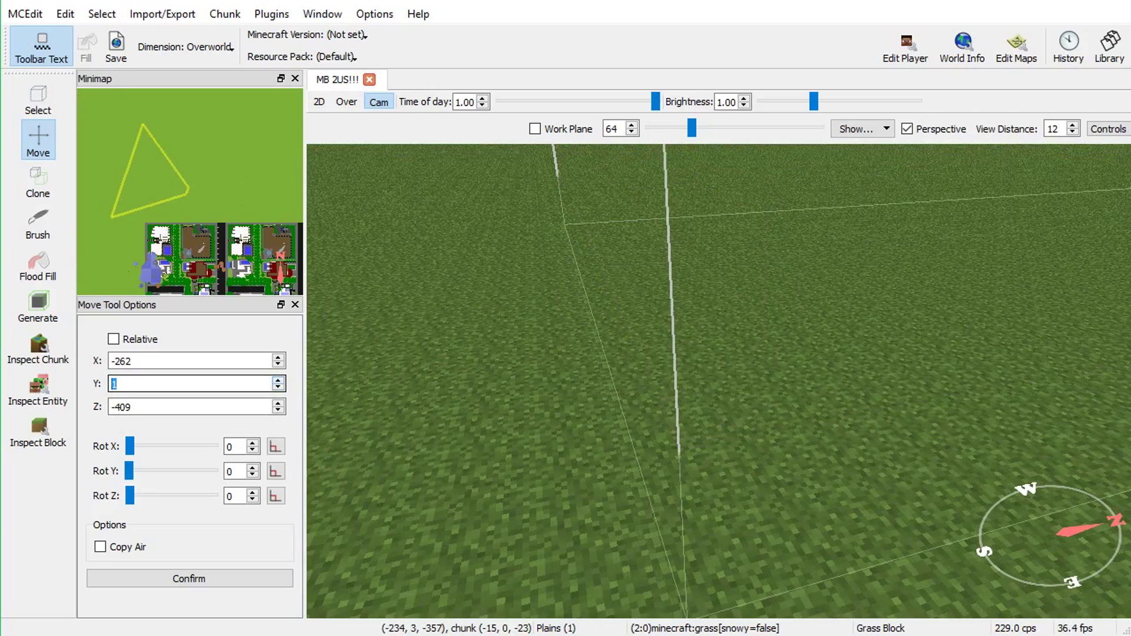
{"action": "key", "text": "Up"}
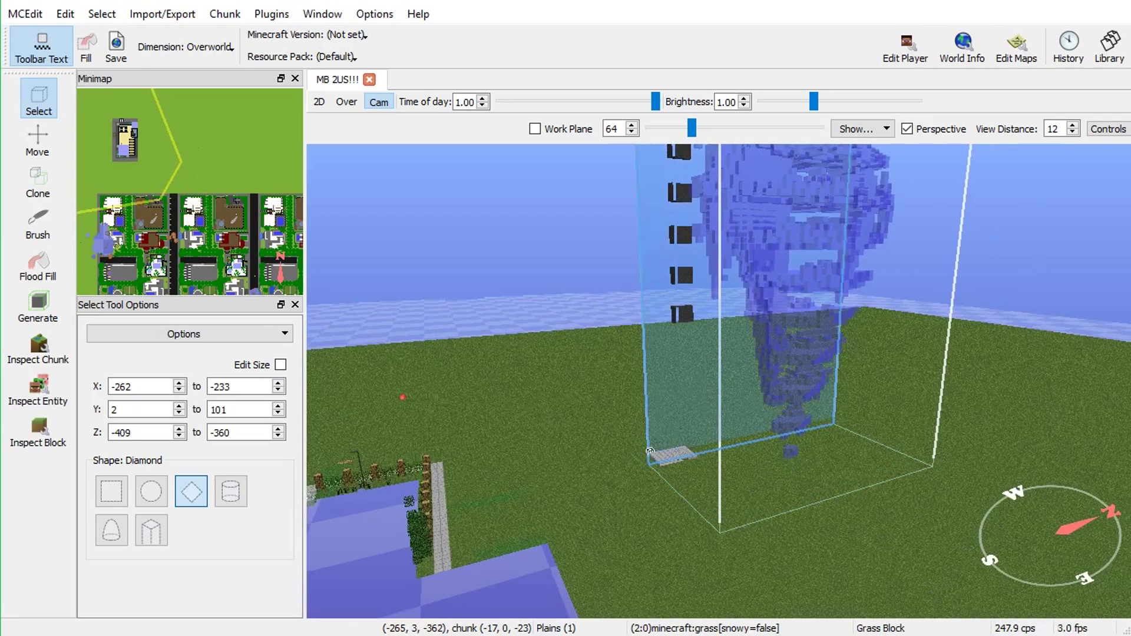
{"action": "key", "text": "ctrl+s"}
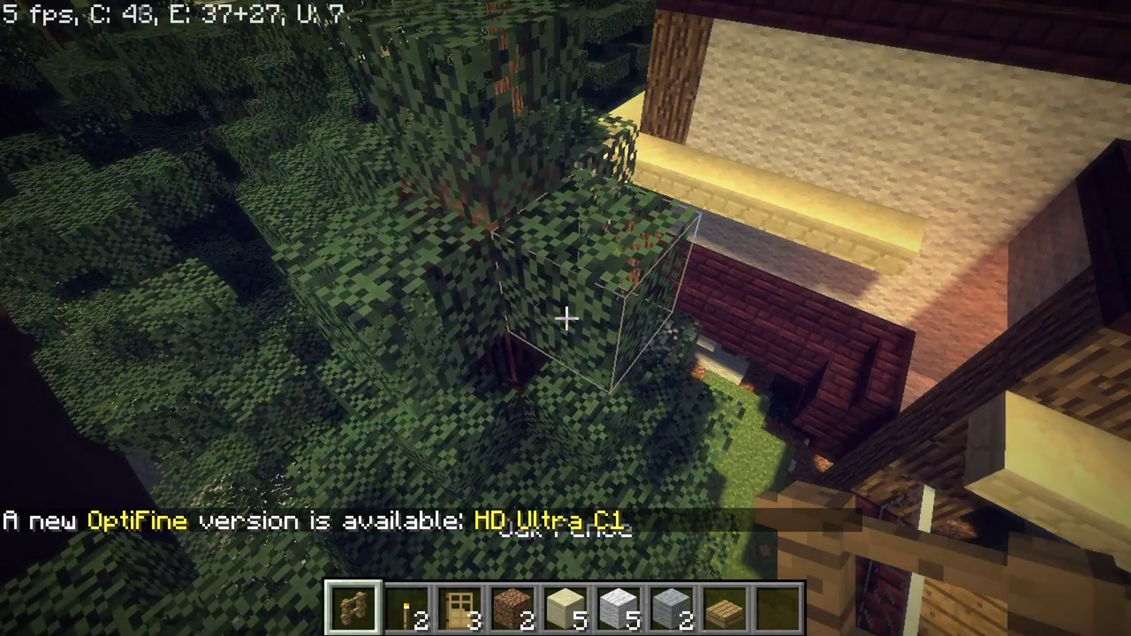
- Switch to Minecraft and fly from the town to the imported tower to inspect its exterior and base
{"action": "key", "text": "s"}
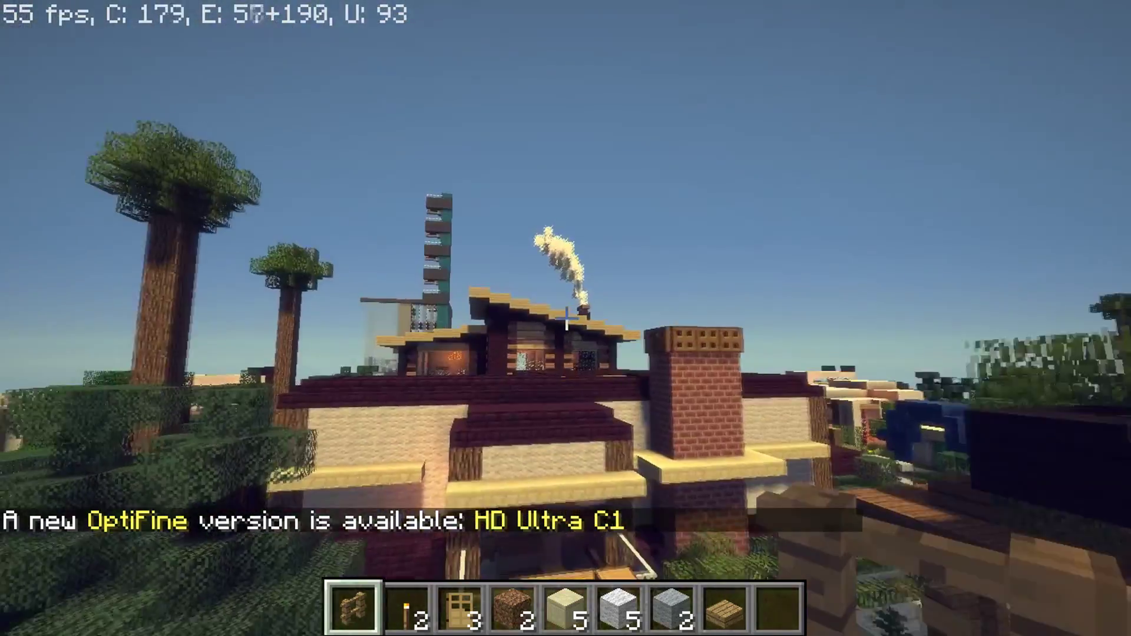
{"action": "key", "text": "w"}
{"action": "key", "text": "space"}
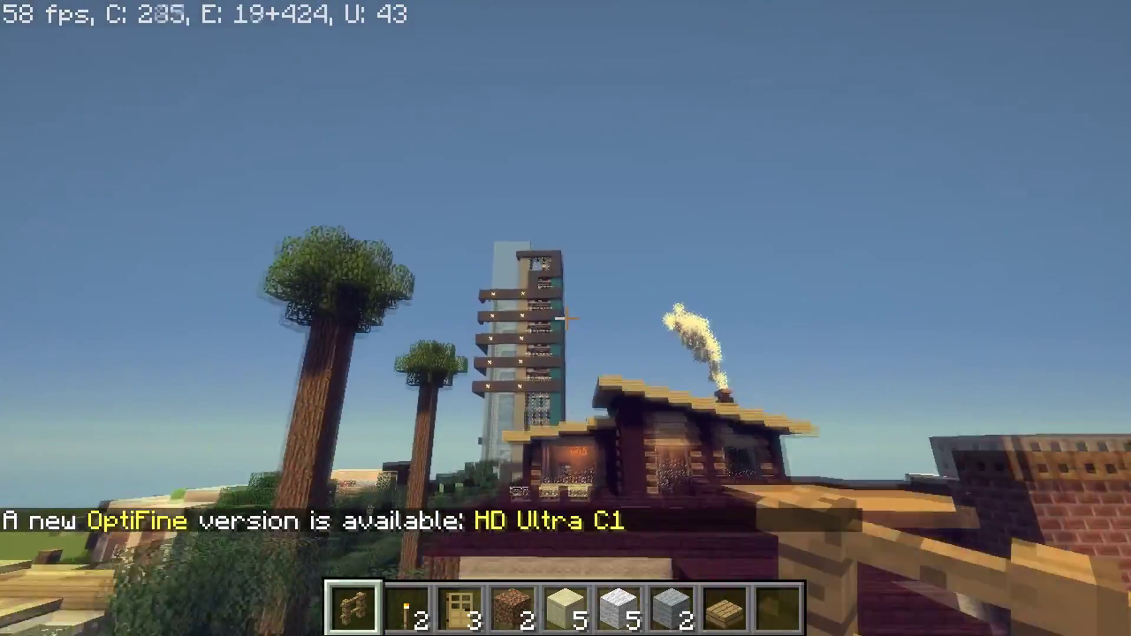
{"action": "key", "text": "w"}
{"action": "key", "text": "space"}
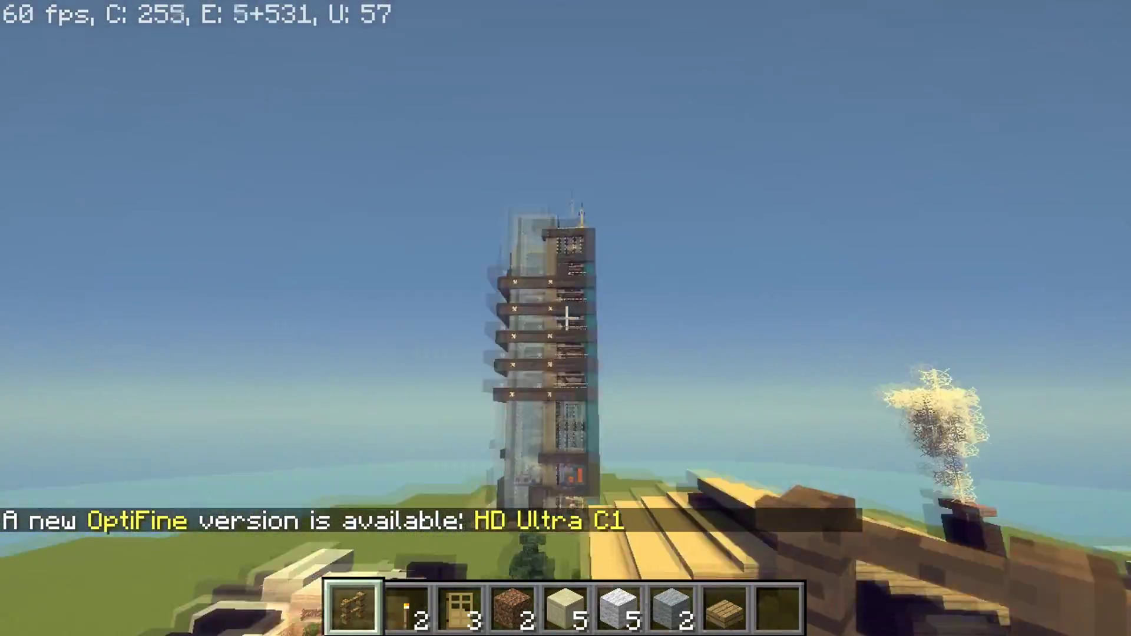
{"action": "key", "text": "w"}
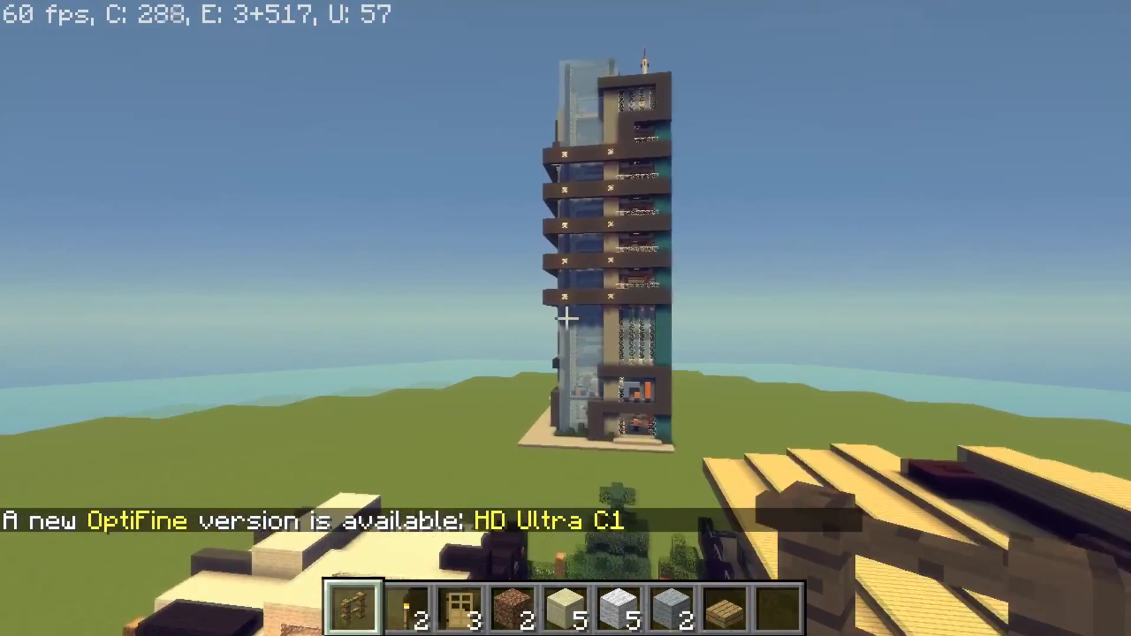
{"action": "key", "text": "w"}
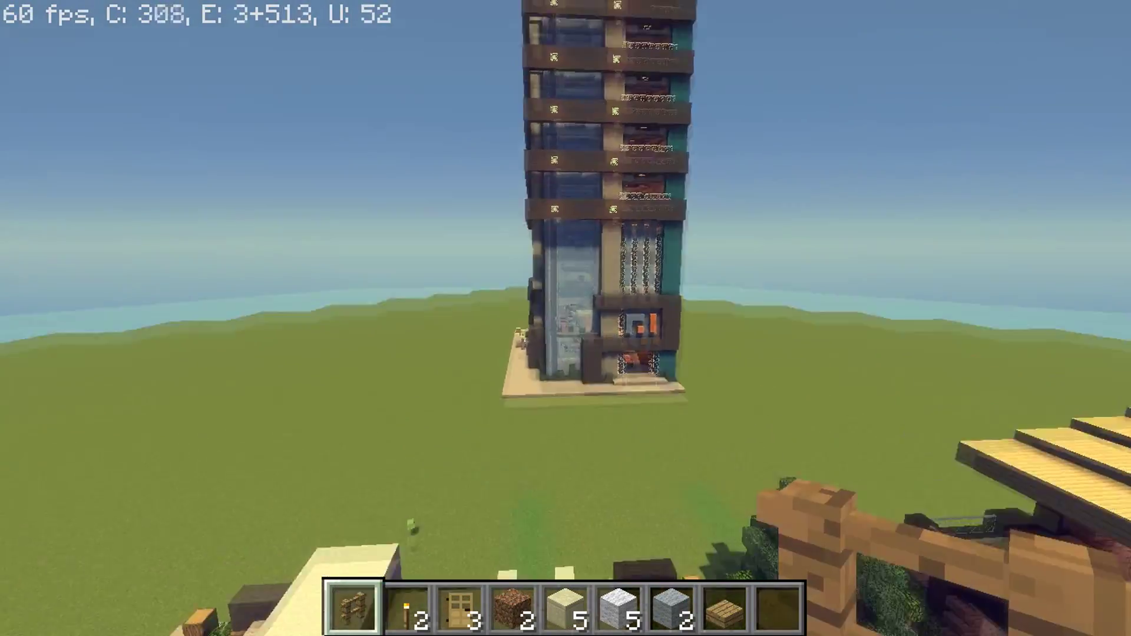
{"action": "key", "text": "w"}
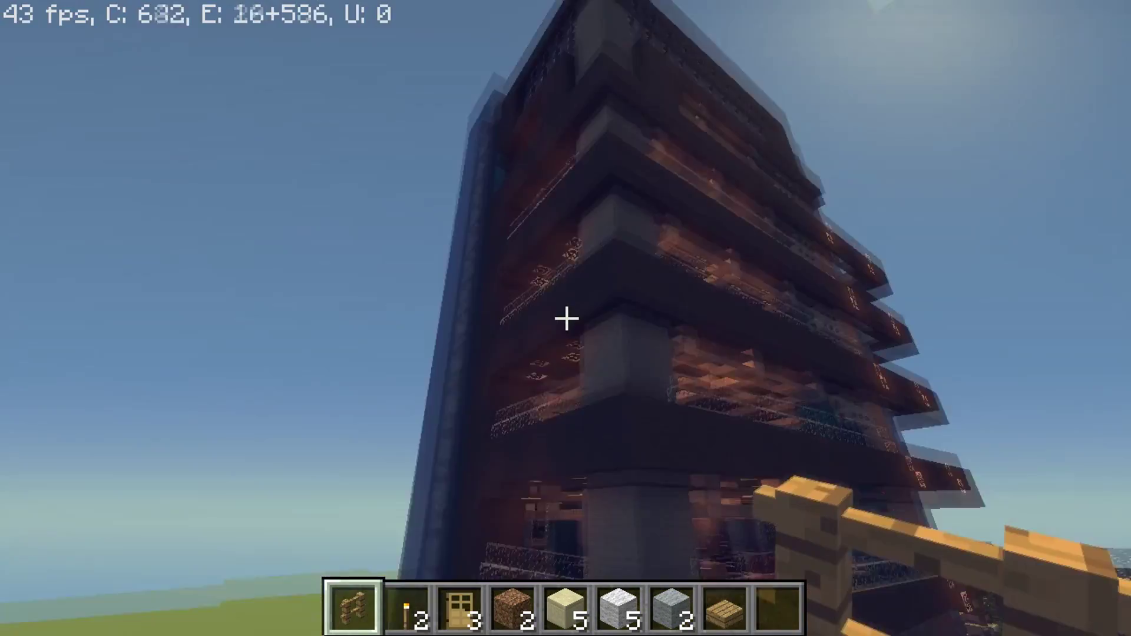
{"action": "key", "text": "w"}
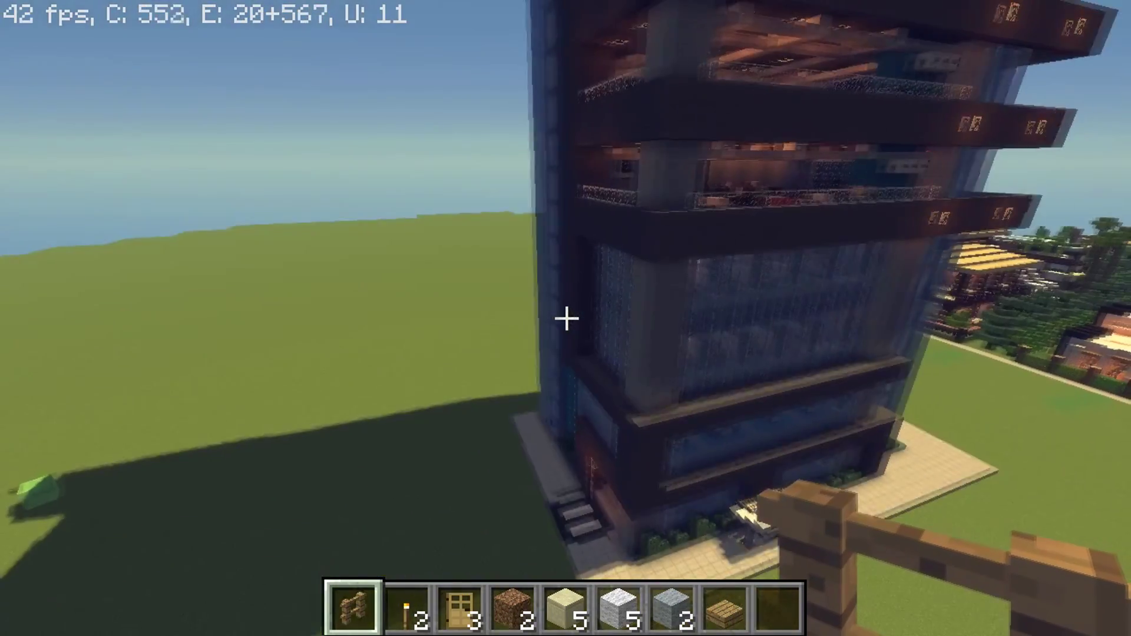
- Fly around the front corner of the imported tower in the game to view its entrance side and paved base
{"action": "key", "text": "w"}
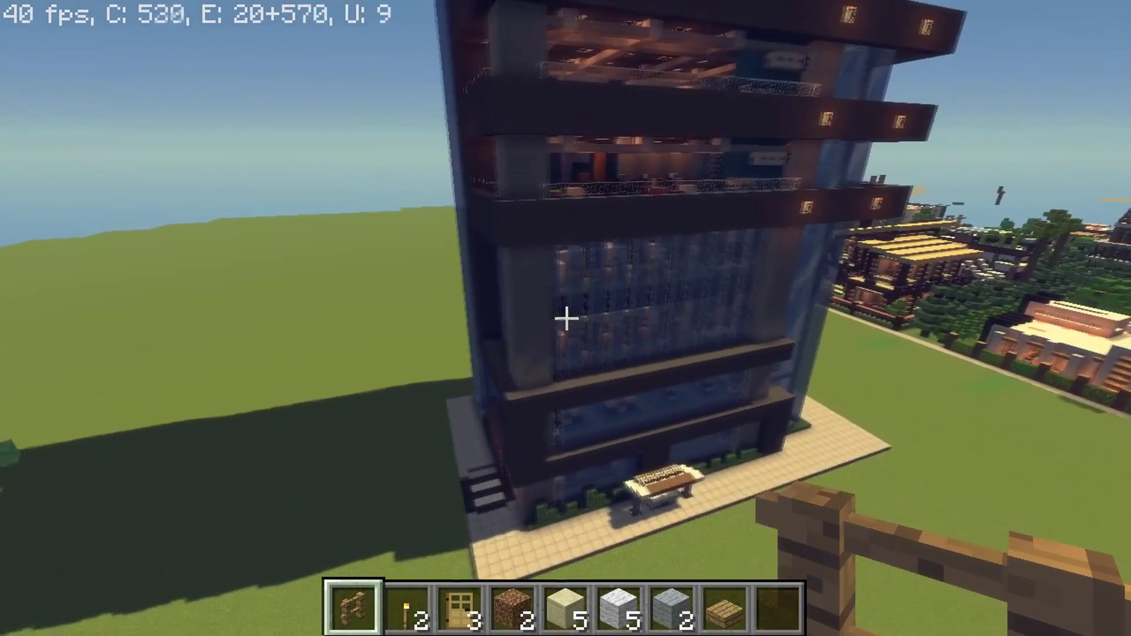
{"action": "key", "text": "d"}
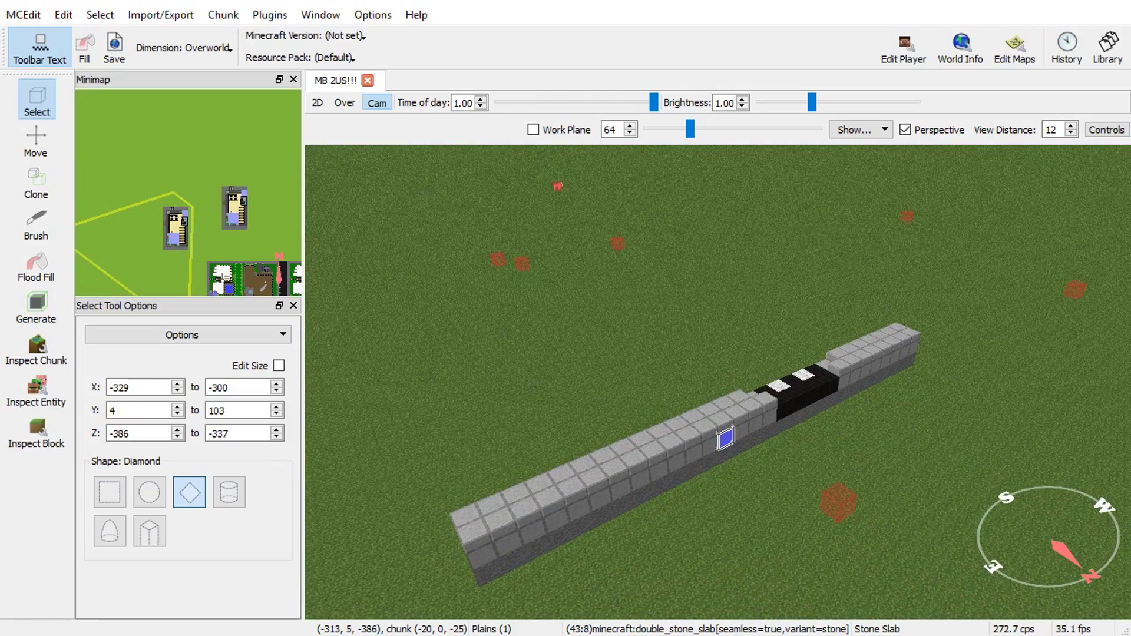
- Switch to MCEdit and examine the low stone strip on the grass from several sides
{"action": "right_click_drag", "start_coordinate": [726, 438], "coordinate": [415, 480]}
{"action": "key", "text": "s"}
{"action": "key", "text": "w"}
{"action": "key", "text": "d"}
{"action": "key", "text": "a"}
{"action": "key", "text": "s"}
{"action": "key", "text": "d"}
{"action": "key", "text": "a"}
{"action": "key", "text": "w"}
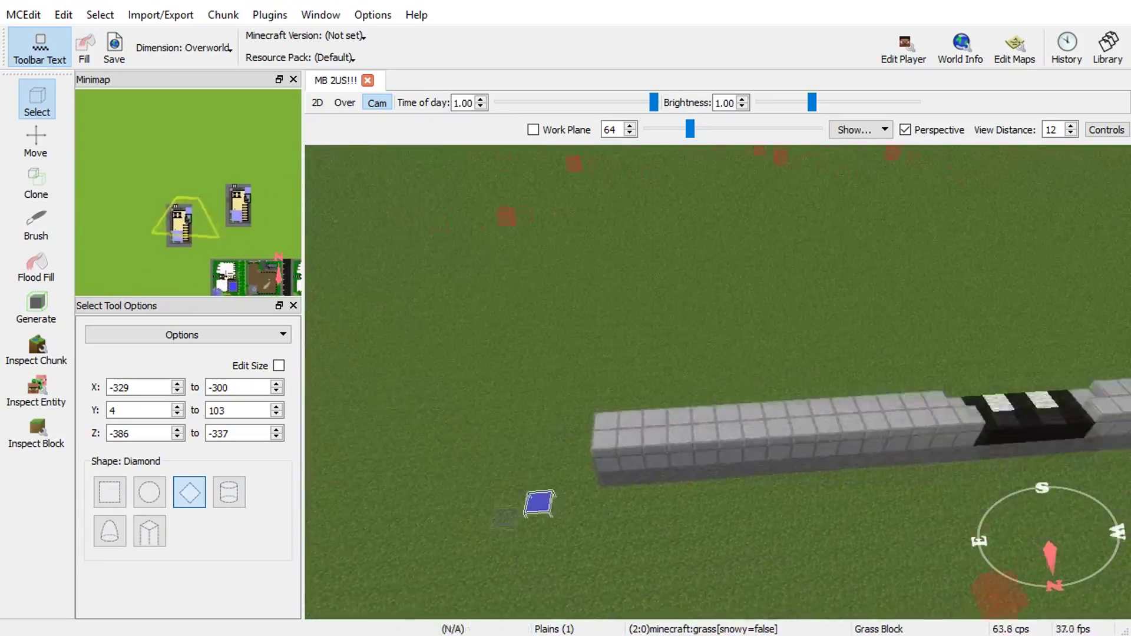
- Box-select along the stone strip from its base corner, covering X -329 to -300, Y 4 to 11 and Z -386
{"action": "key", "text": "w"}
{"action": "right_click_drag", "start_coordinate": [539, 504], "coordinate": [869, 564]}
{"action": "key", "text": "a"}
{"action": "key", "text": "w"}
{"action": "key", "text": "a"}
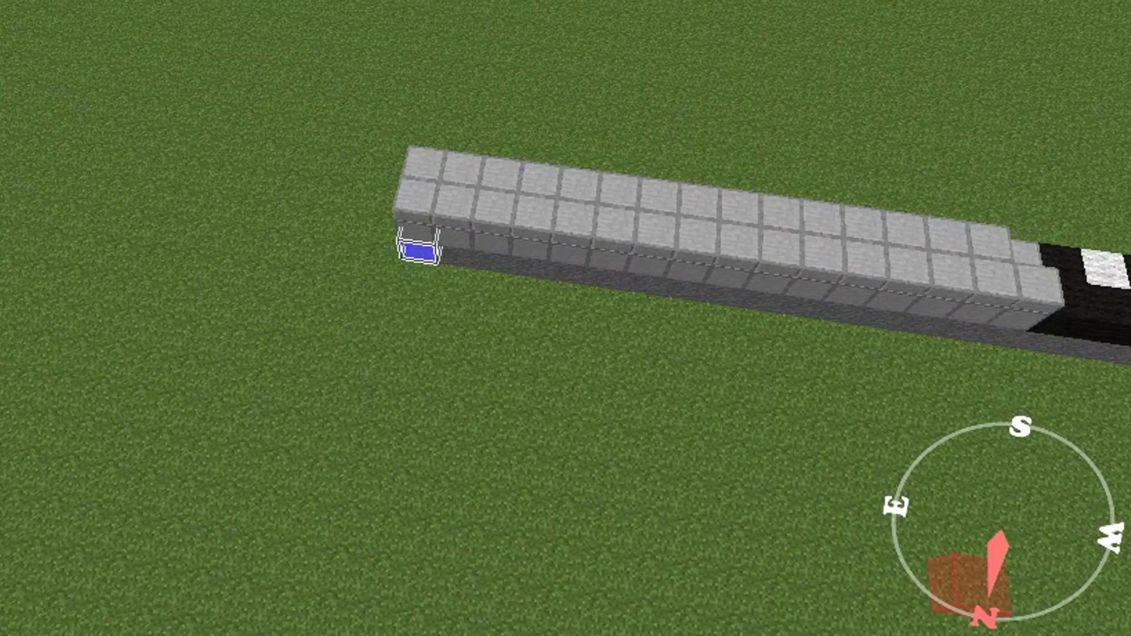
{"action": "key", "text": "d"}
{"action": "left_click_drag", "start_coordinate": [419, 252], "coordinate": [542, 322]}
{"action": "right_click_drag", "start_coordinate": [772, 338], "coordinate": [789, 351]}
{"action": "key", "text": "w"}
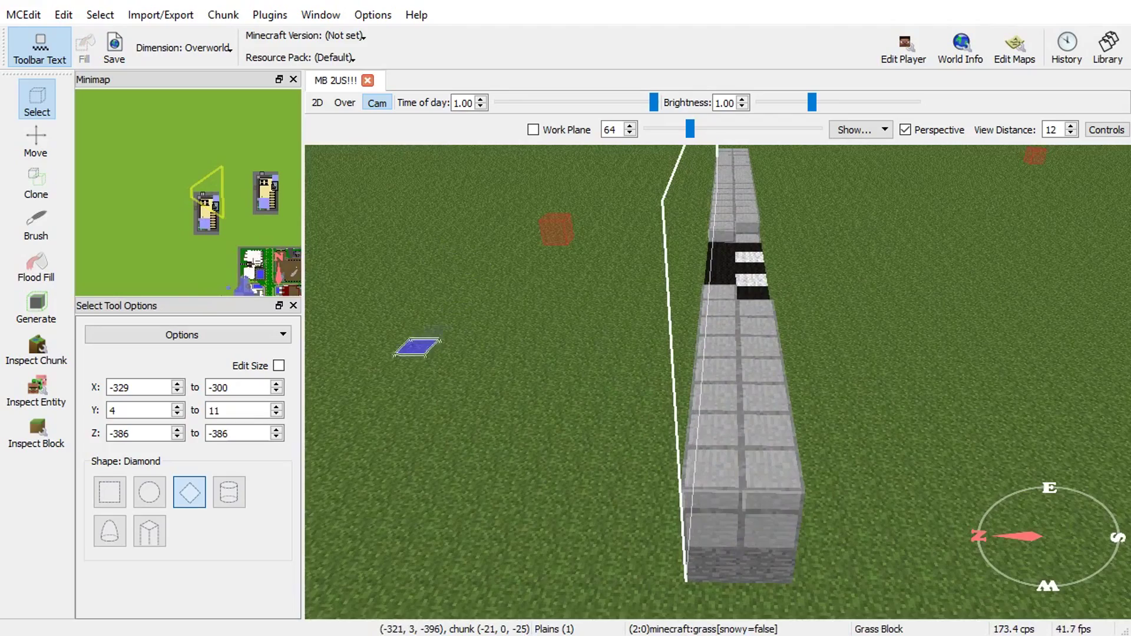
- Try reducing the selection's X end to -302, and restore it to -300 at the strip's corner
{"action": "left_click", "coordinate": [276, 391]}
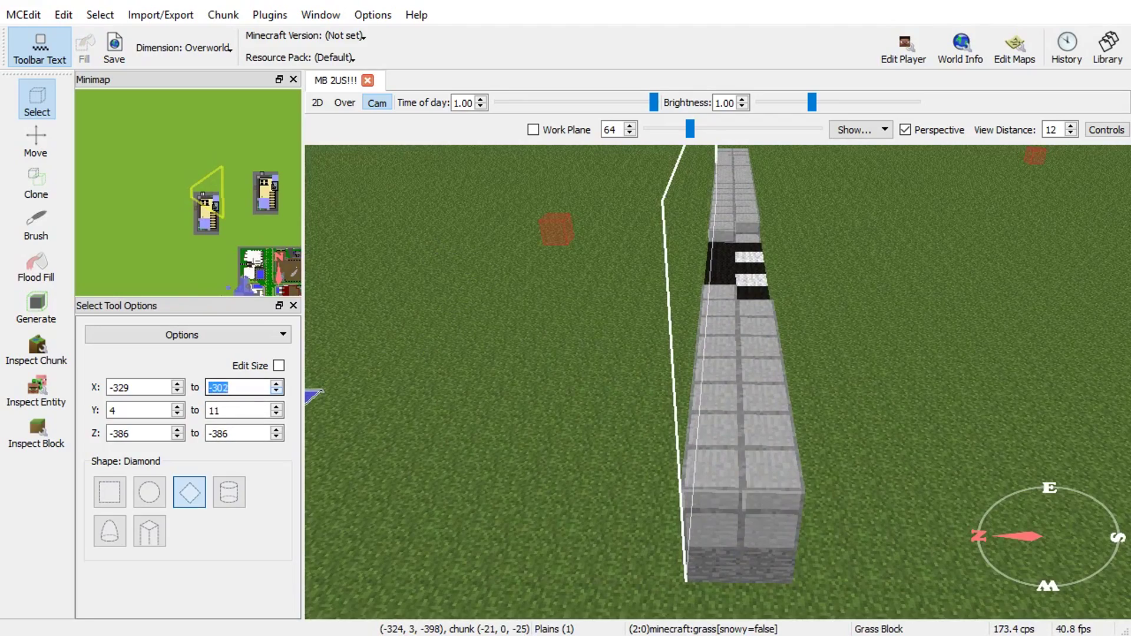
{"action": "right_click_drag", "start_coordinate": [353, 414], "coordinate": [967, 417]}
{"action": "key", "text": "a"}
{"action": "left_click", "coordinate": [276, 383]}
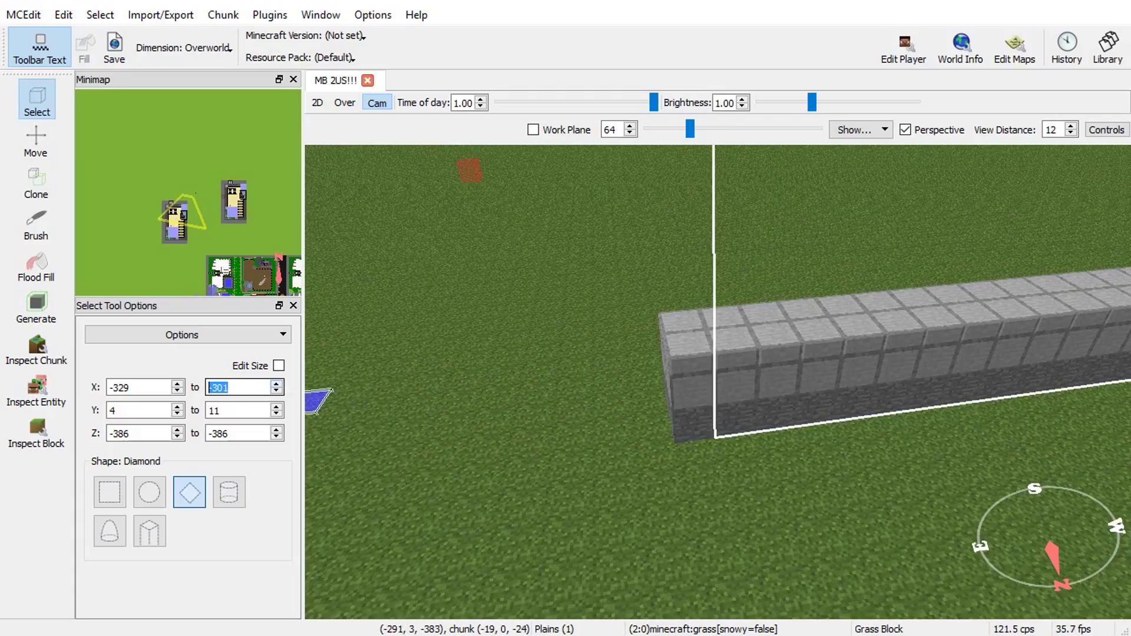
{"action": "left_click", "coordinate": [277, 384]}
- Lower the selection's upper Y limit to 7 and extend its Z end to -384 to enclose the strip
{"action": "left_click", "coordinate": [276, 414]}
{"action": "right_click_drag", "start_coordinate": [633, 433], "coordinate": [1075, 406]}
{"action": "key", "text": "a"}
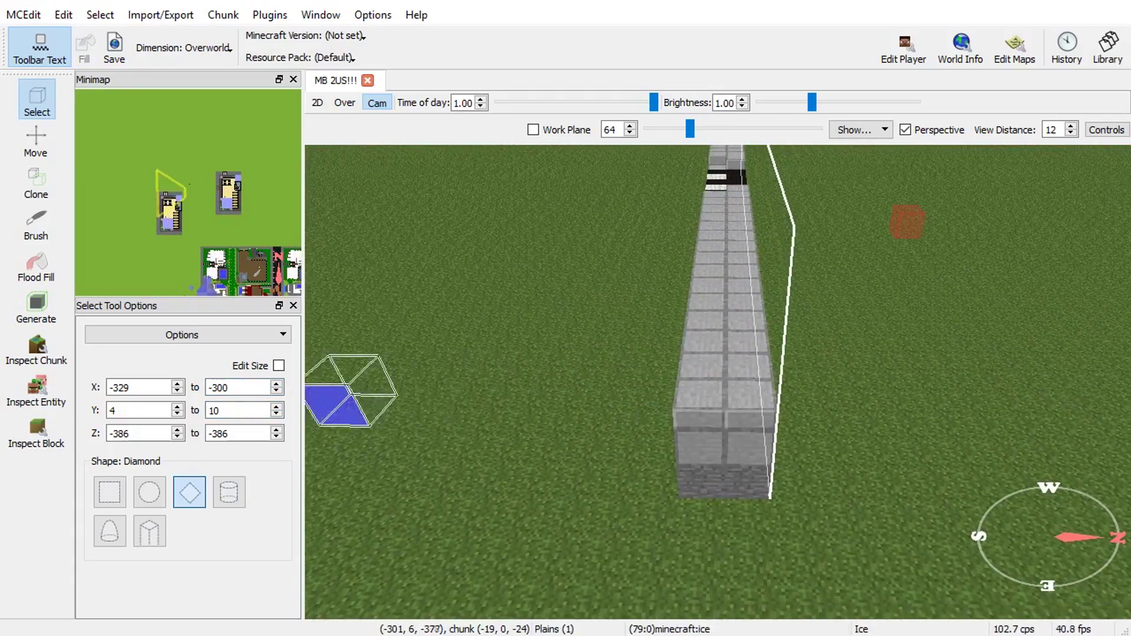
{"action": "key", "text": "l"}
{"action": "key", "text": "Down"}
{"action": "key", "text": "Down"}
{"action": "key", "text": "Down"}
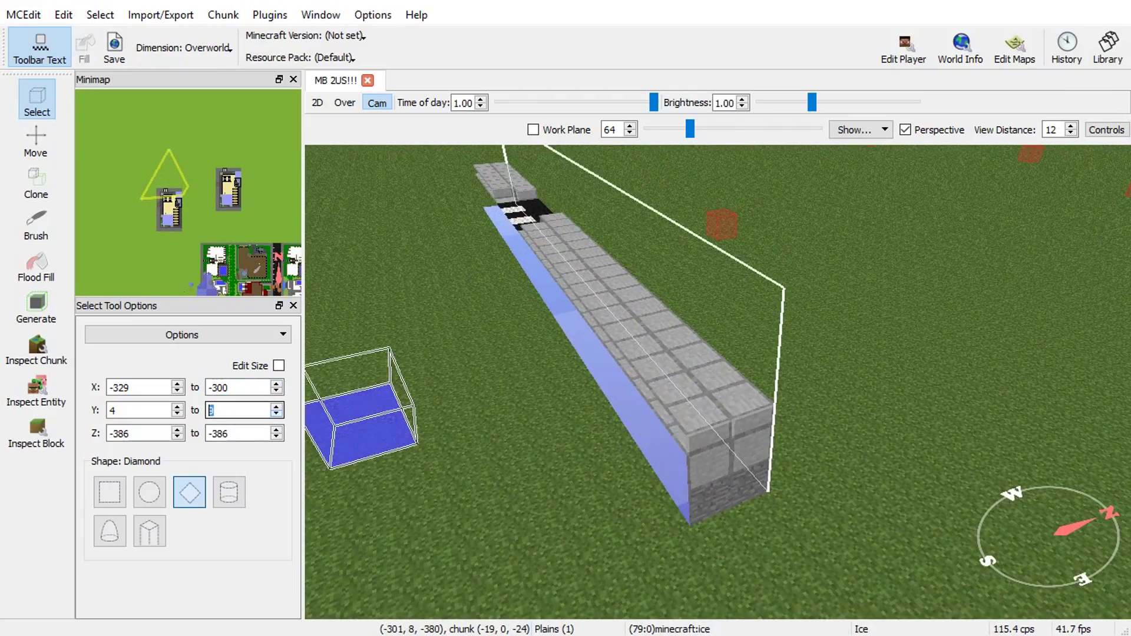
{"action": "left_click", "coordinate": [276, 430]}
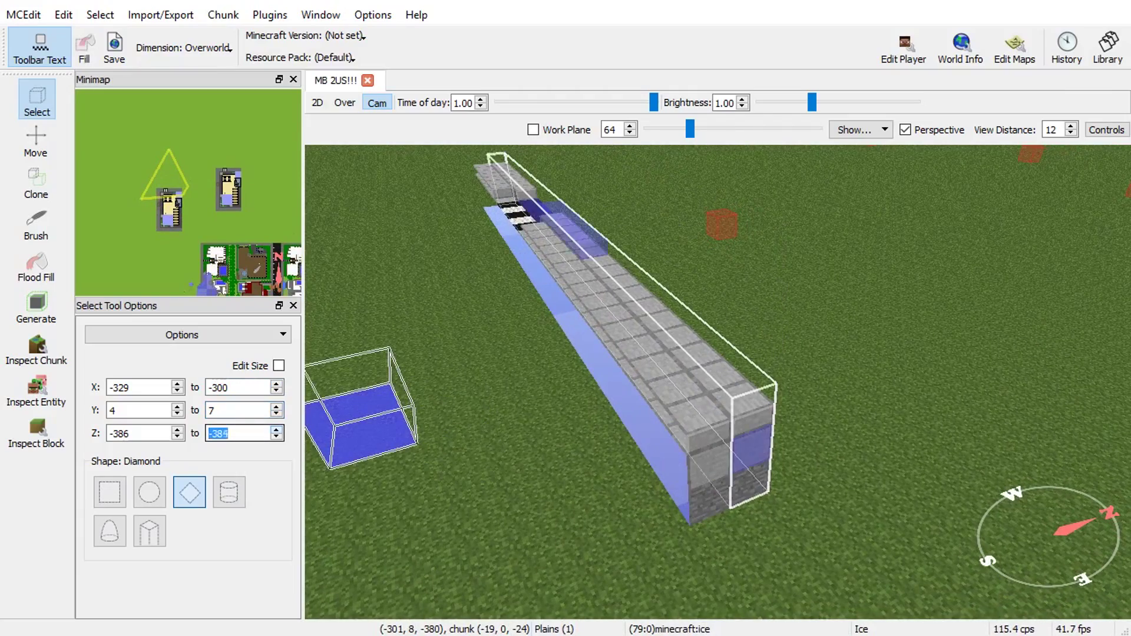
{"action": "left_click", "coordinate": [276, 429]}
- Inspect the selection box from both ends of the strip to check that it encloses all the blocks
{"action": "right_click_drag", "start_coordinate": [991, 495], "coordinate": [294, 466]}
{"action": "key", "text": "d"}
{"action": "key", "text": "d"}
{"action": "right_click_drag", "start_coordinate": [413, 465], "coordinate": [651, 480]}
{"action": "key", "text": "a"}
{"action": "key", "text": "a"}
{"action": "key", "text": "d"}
{"action": "key", "text": "a"}
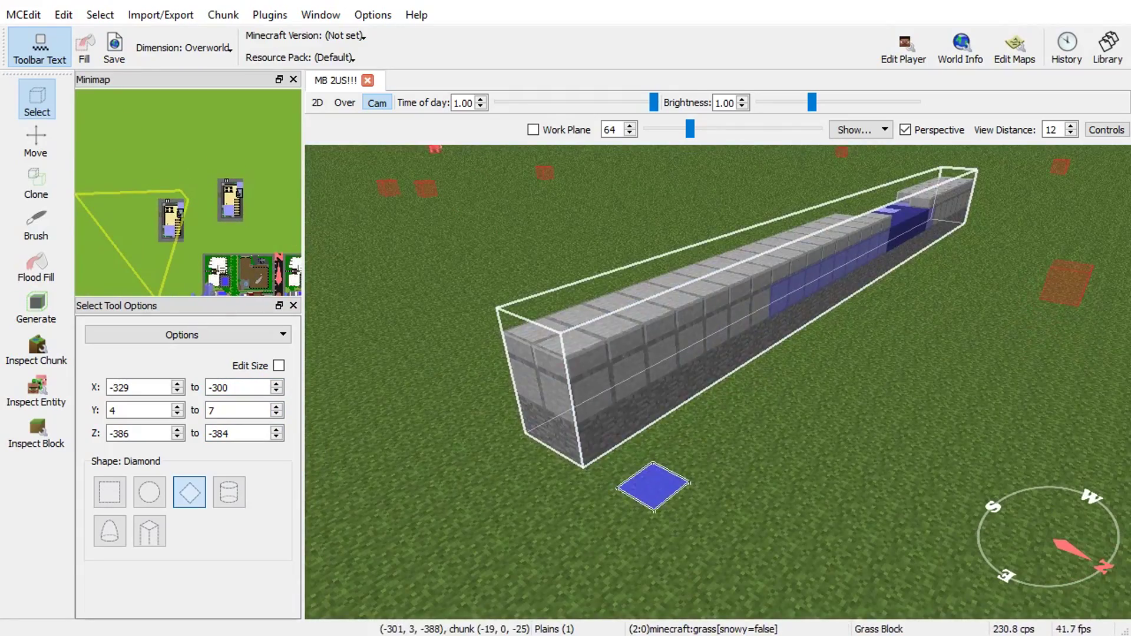
{"action": "left_click", "coordinate": [161, 14]}
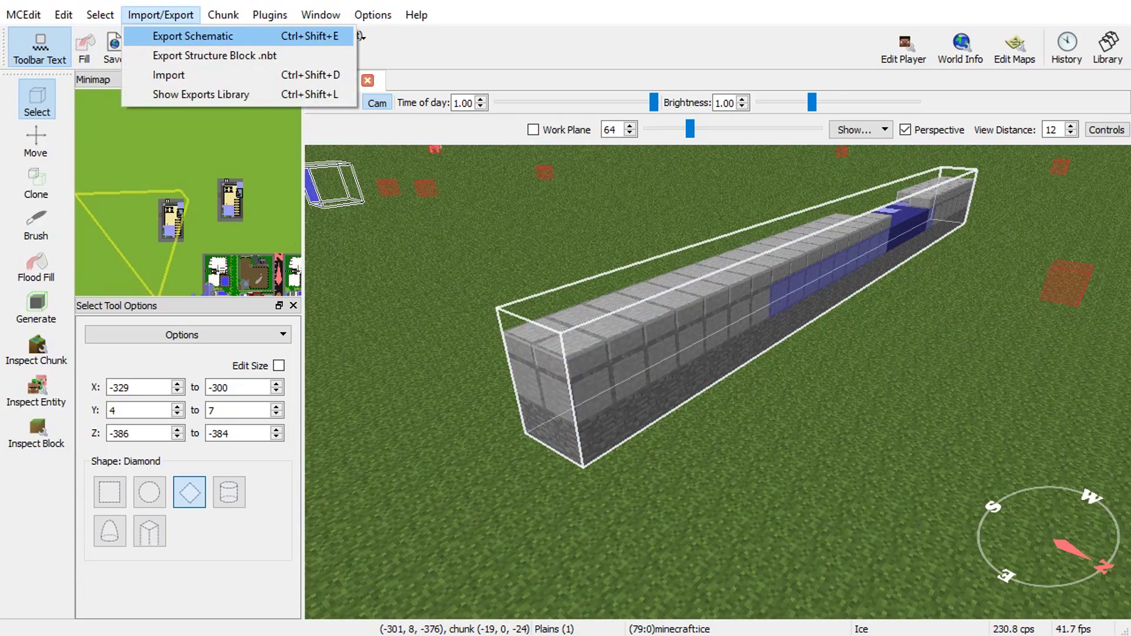
{"action": "left_click", "coordinate": [341, 62]}
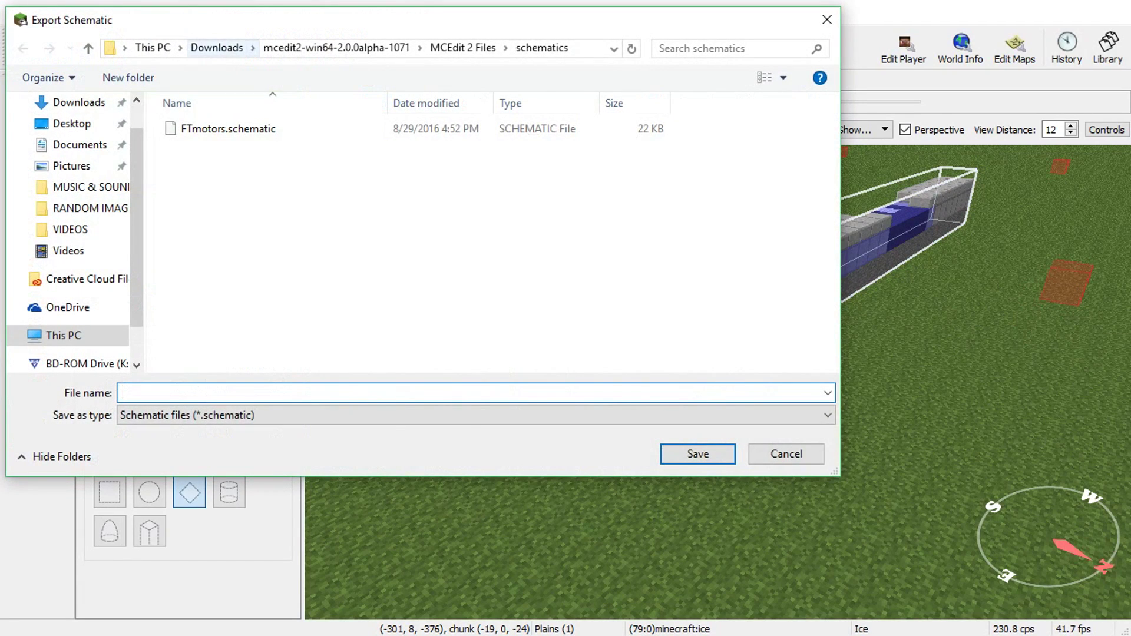
{"action": "left_click", "coordinate": [781, 450]}
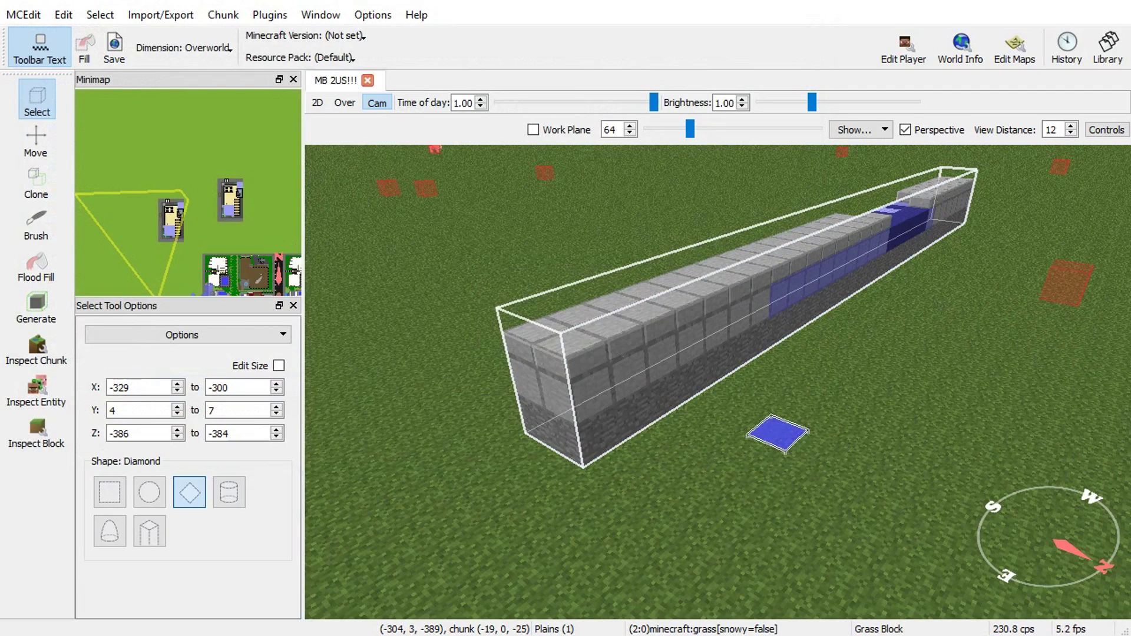
{"action": "right_click_drag", "start_coordinate": [777, 434], "coordinate": [784, 335]}
{"action": "key", "text": "s"}
{"action": "right_click_drag", "start_coordinate": [449, 360], "coordinate": [808, 603]}
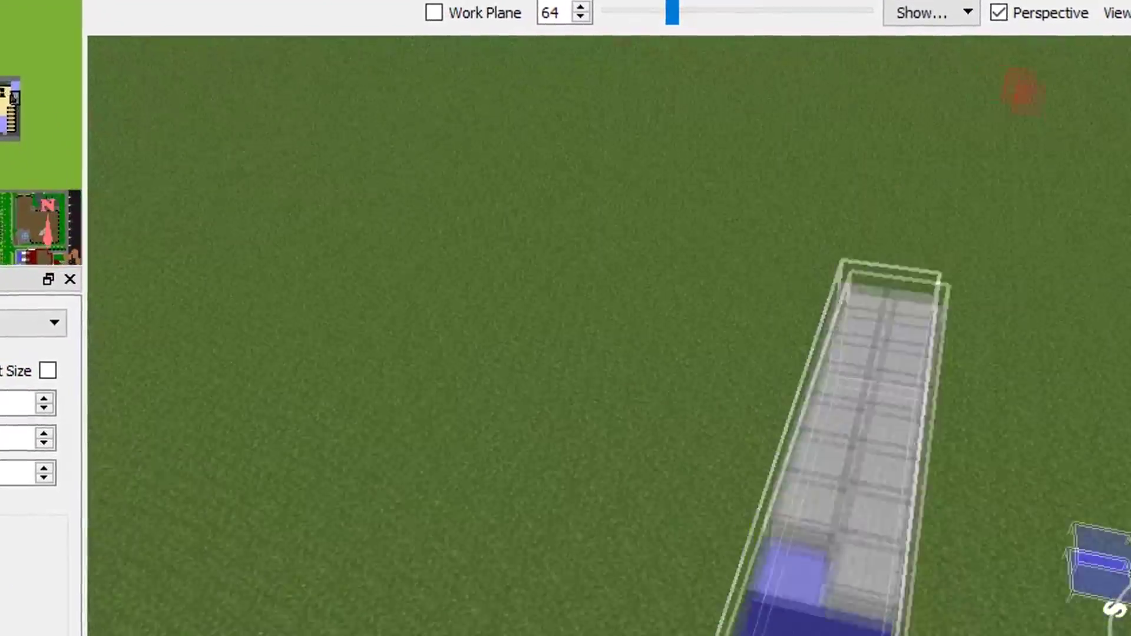